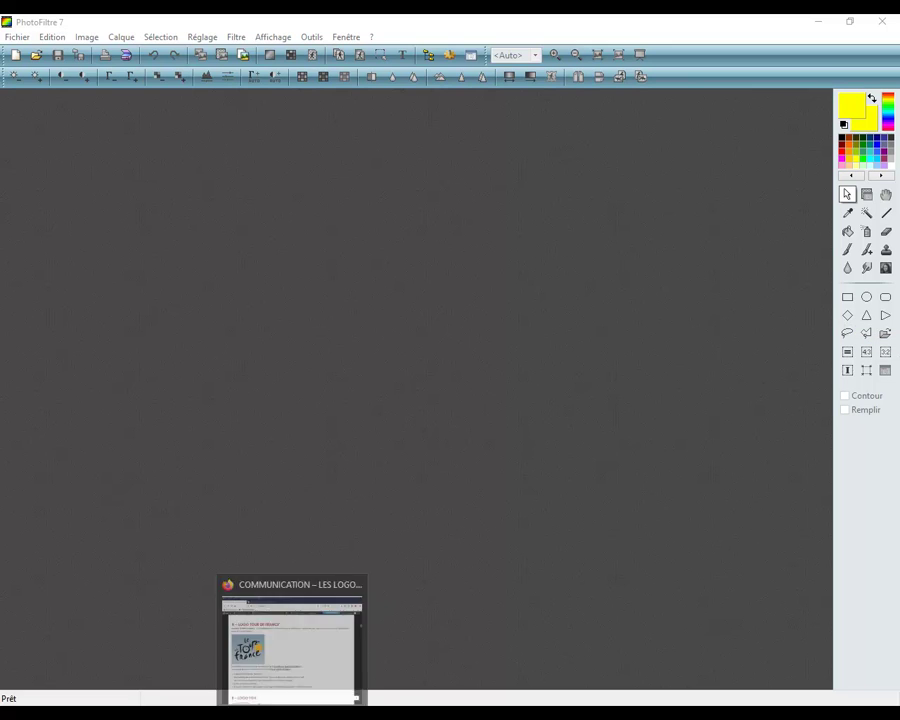
# - Copy the Tour de France logo from the Firefox web page and paste it as a new image in PhotoFiltre
pyautogui.click(290, 640)
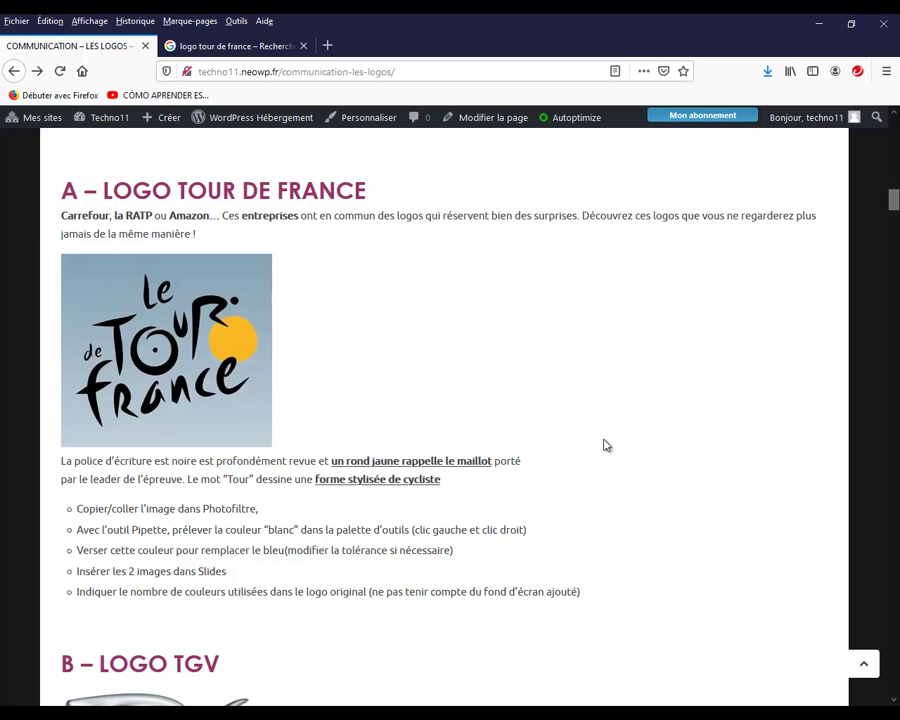
pyautogui.rightClick(212, 347)
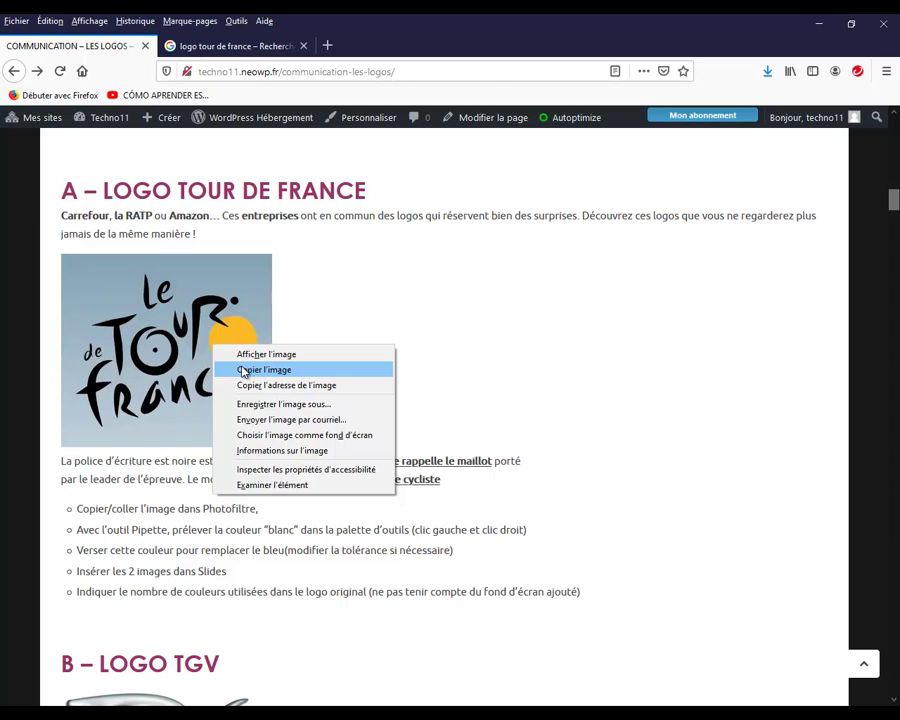
pyautogui.click(243, 372)
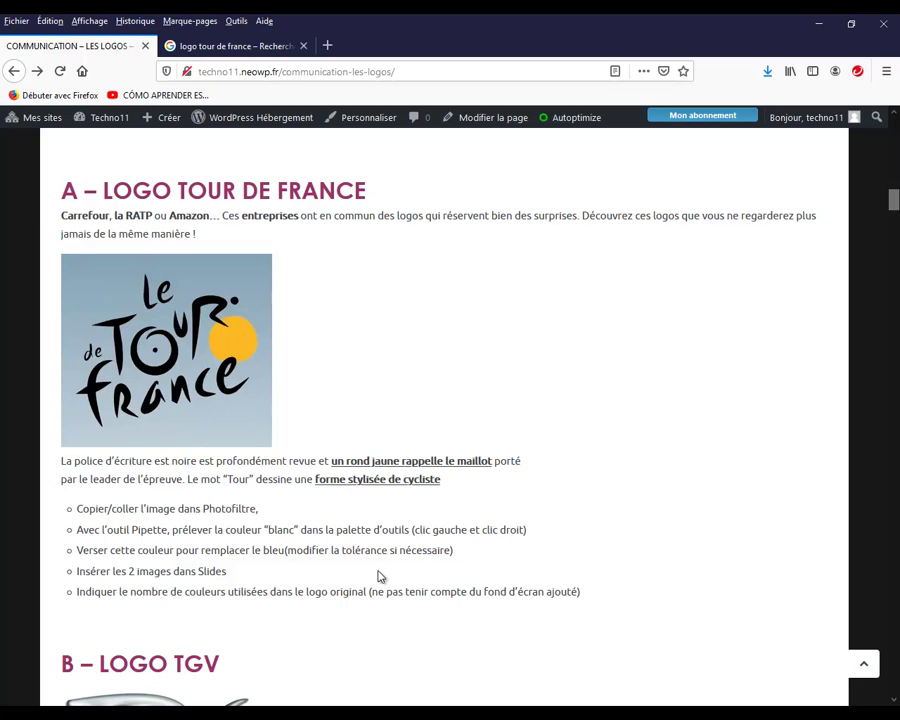
pyautogui.hotkey('alt', 'Tab')
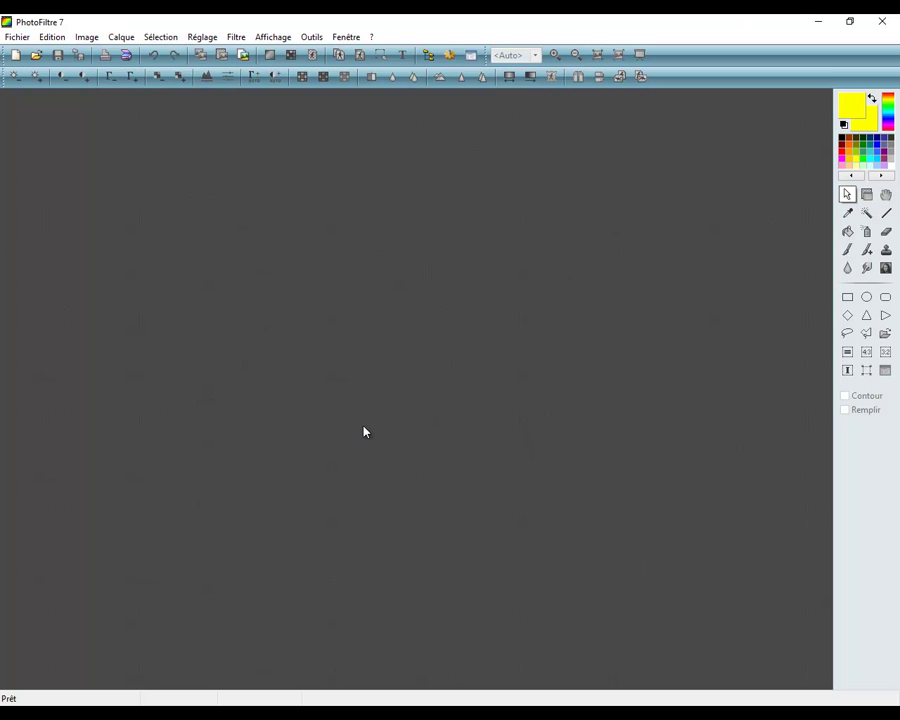
pyautogui.click(16, 62)
pyautogui.rightClick(181, 251)
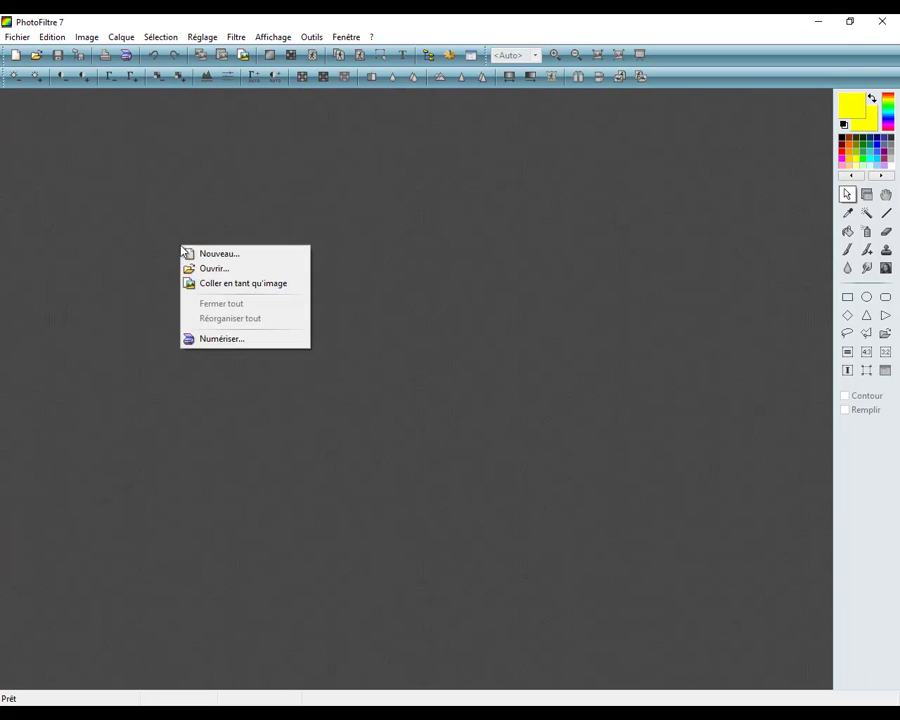
pyautogui.click(206, 285)
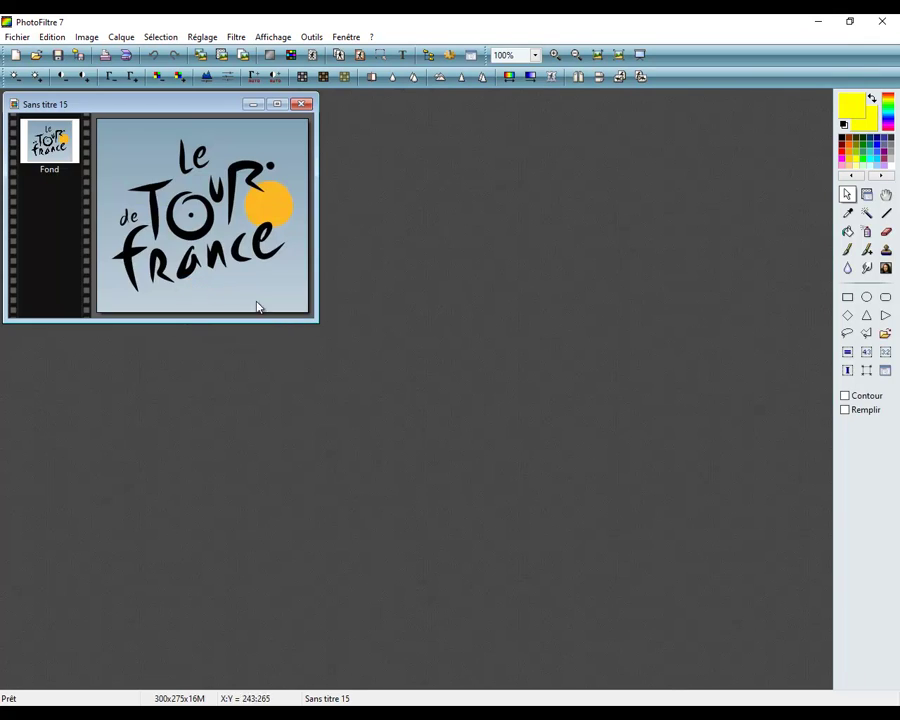
# - Set both the foreground and background colours to white and activate the Fill tool for the Tour de France logo
pyautogui.hotkey('ctrl', 'Up')
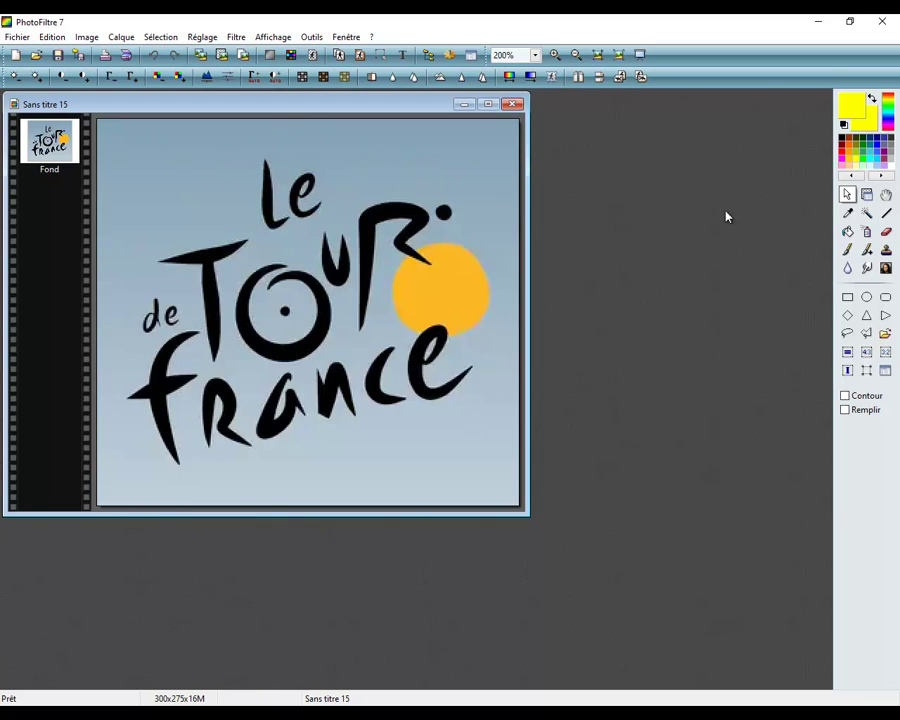
pyautogui.click(895, 158)
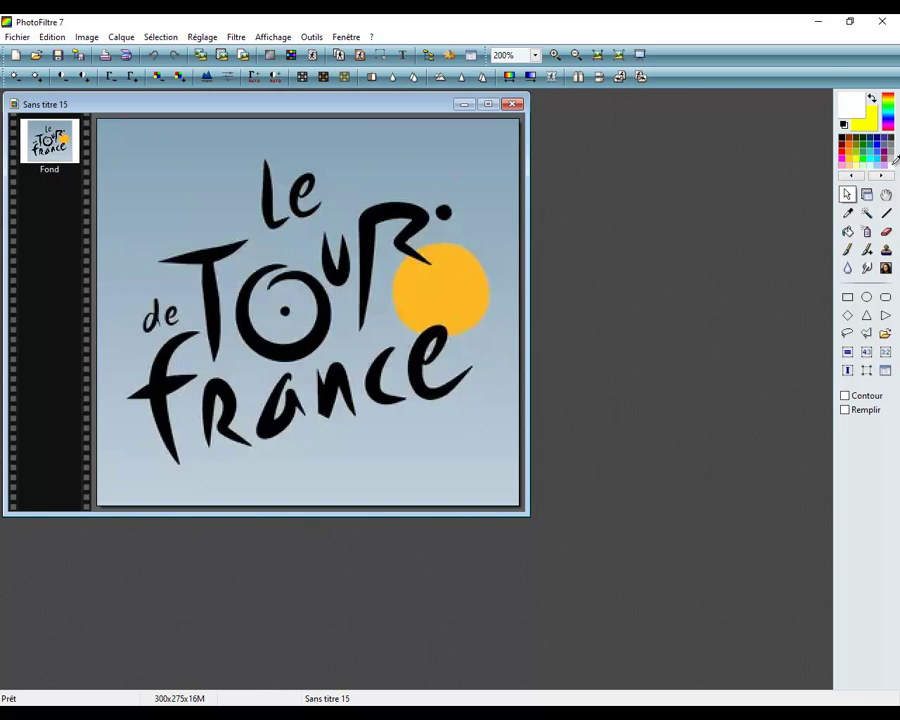
pyautogui.rightClick(895, 158)
pyautogui.click(848, 232)
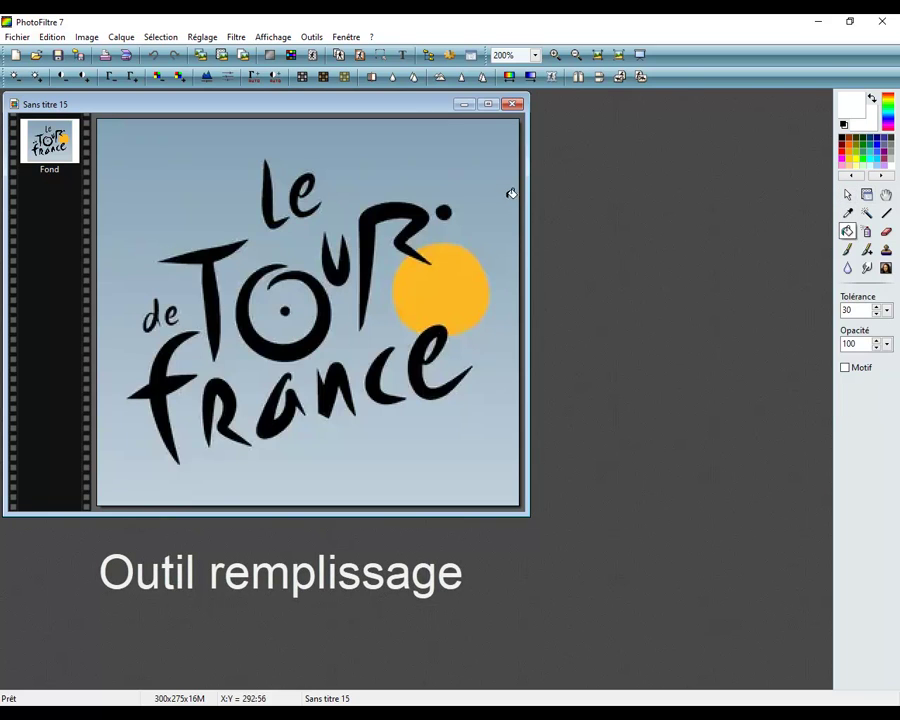
# - Try to fill the logo's blue background with white at tolerance 30
pyautogui.click(475, 160)
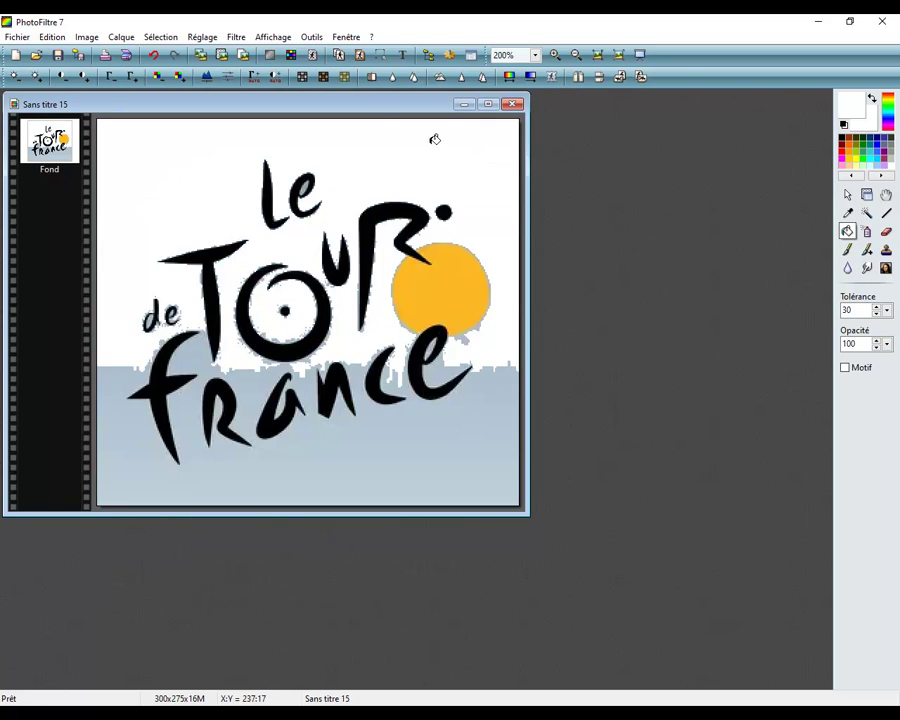
pyautogui.click(155, 56)
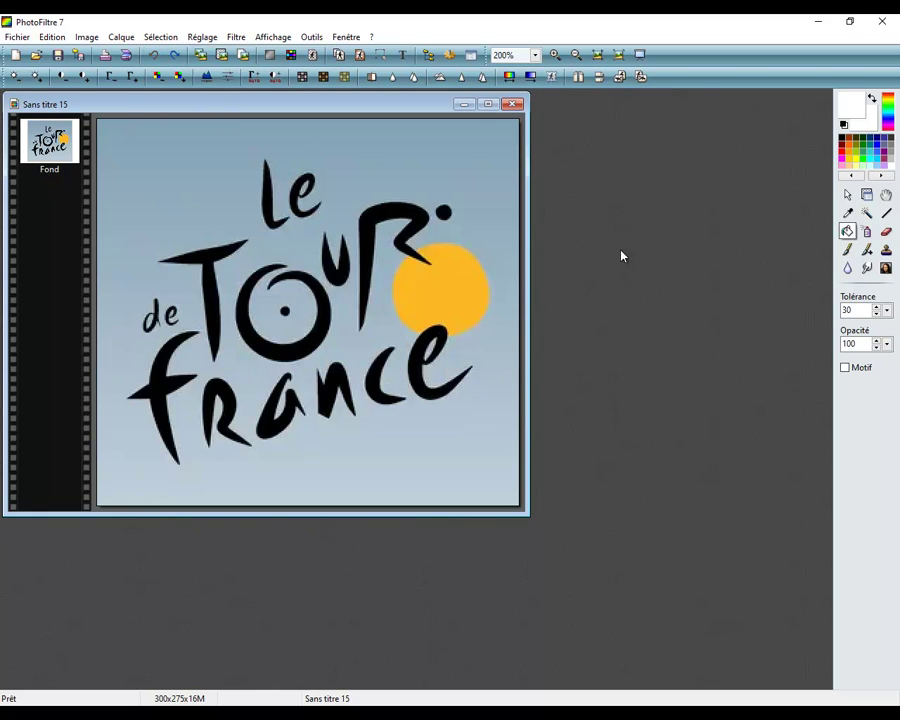
# - Adjust the fill tolerance and fill the Tour de France logo's blue background with white
pyautogui.doubleClick(857, 310)
pyautogui.click(466, 152)
# - Copy the TGV logo from the web page in Firefox and paste it as a new image in PhotoFiltre
pyautogui.scroll(1, 375, 190)
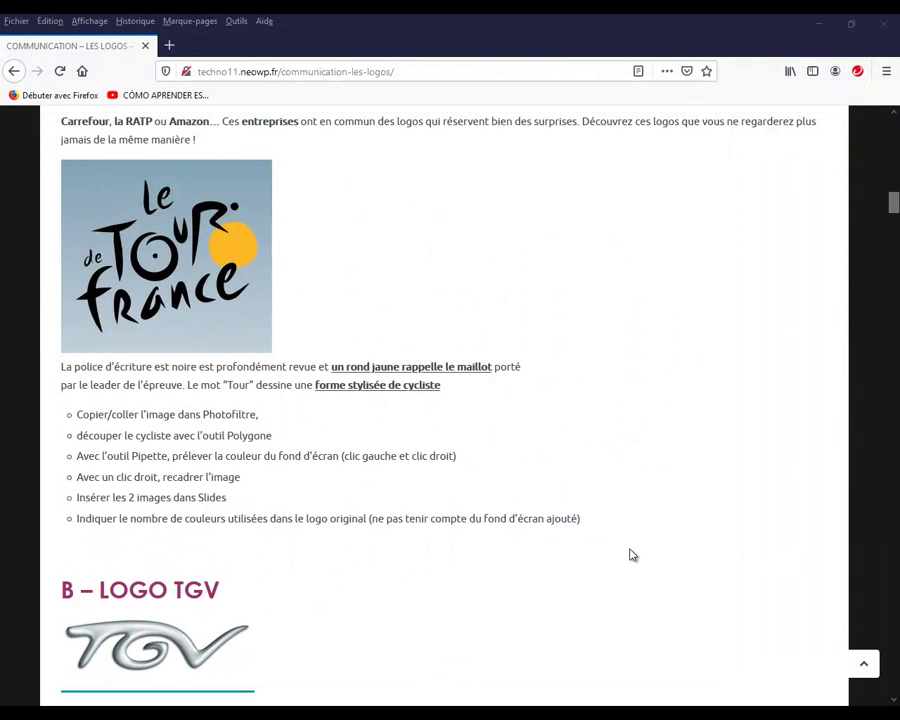
pyautogui.rightClick(188, 650)
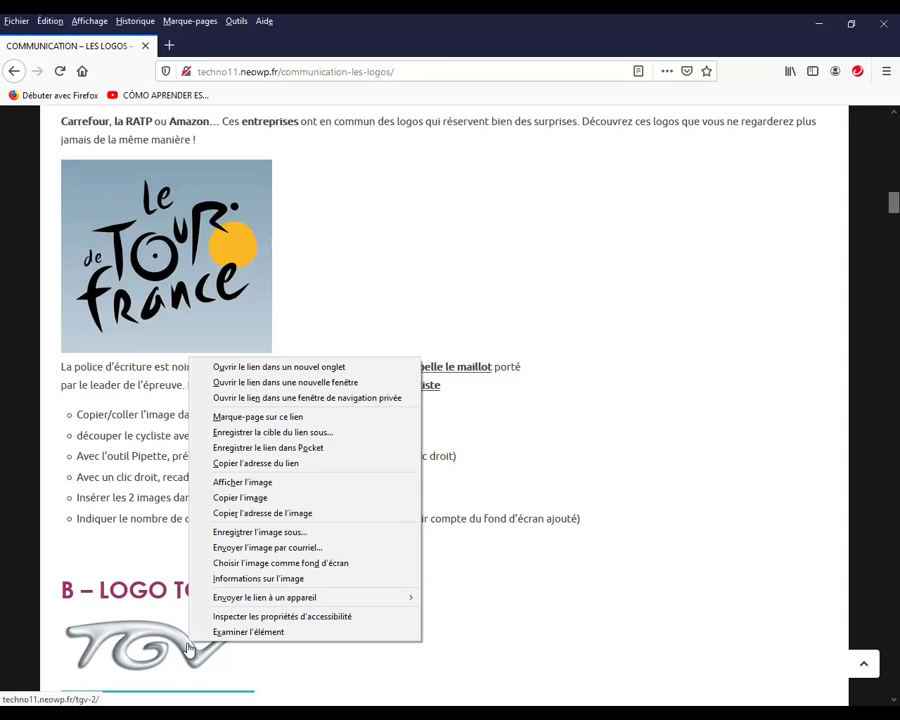
pyautogui.click(261, 498)
pyautogui.hotkey('alt', 'Tab')
pyautogui.rightClick(336, 321)
pyautogui.click(373, 354)
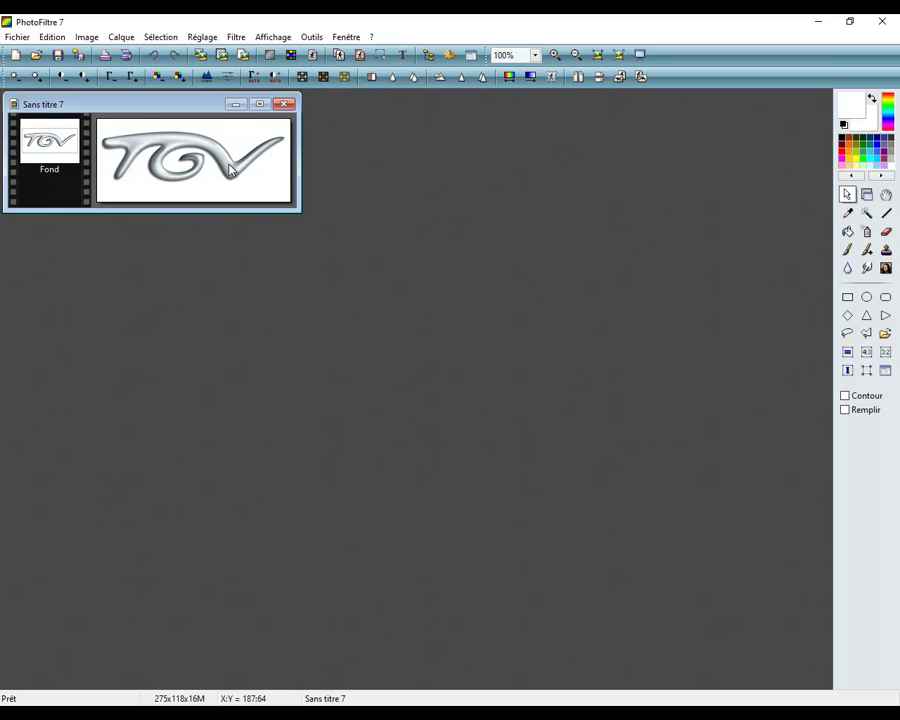
# - Flip the TGV logo vertically and horizontally
pyautogui.click(598, 80)
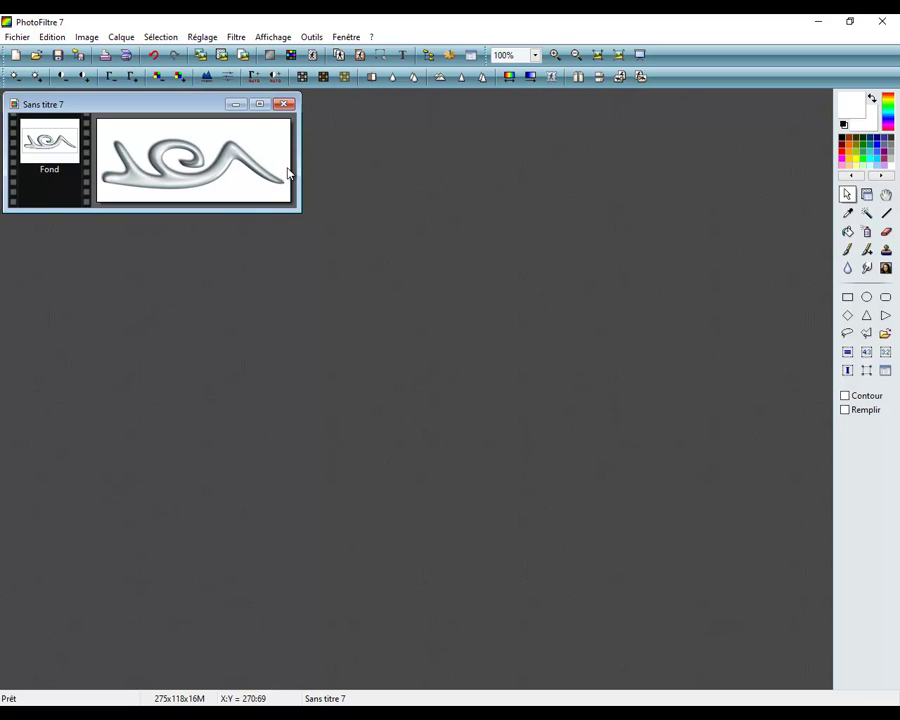
pyautogui.click(577, 79)
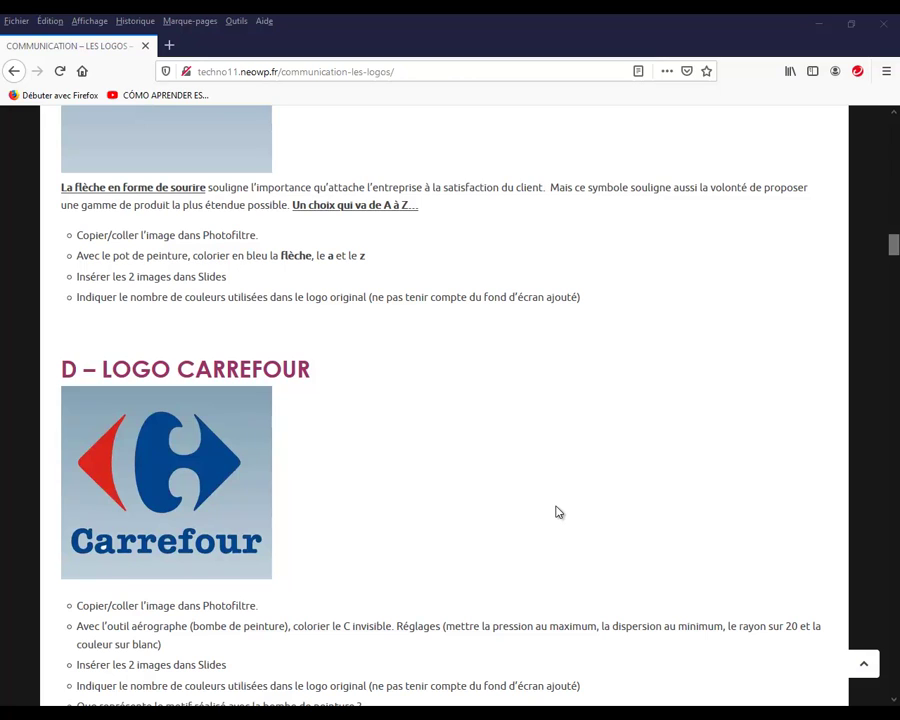
# - Copy the Carrefour logo from the web page in Firefox and paste it as a new image in PhotoFiltre
pyautogui.rightClick(211, 469)
pyautogui.click(247, 488)
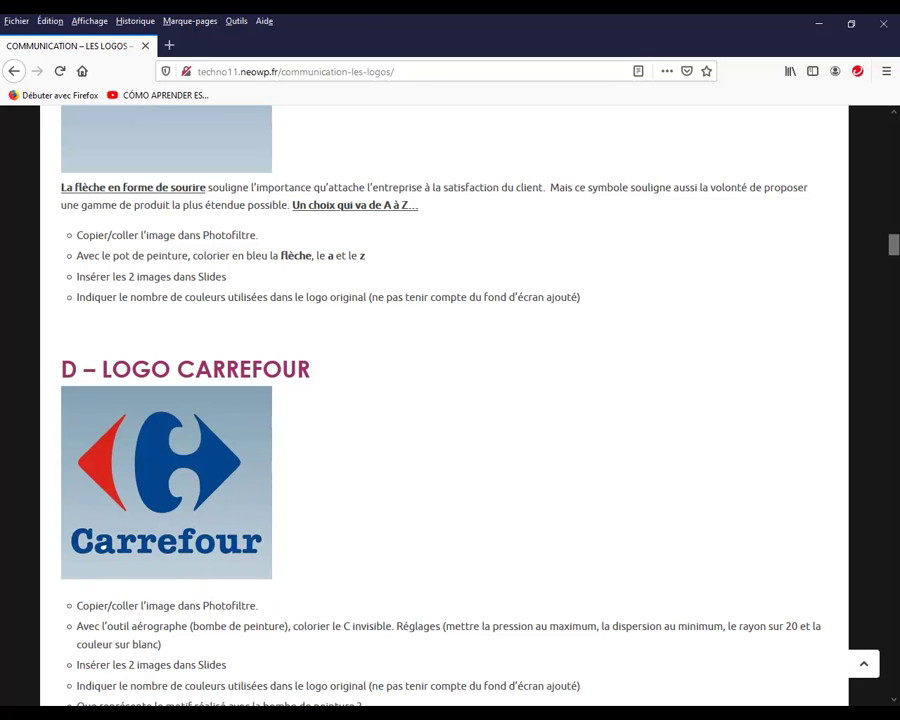
pyautogui.hotkey('alt', 'Tab')
pyautogui.rightClick(353, 382)
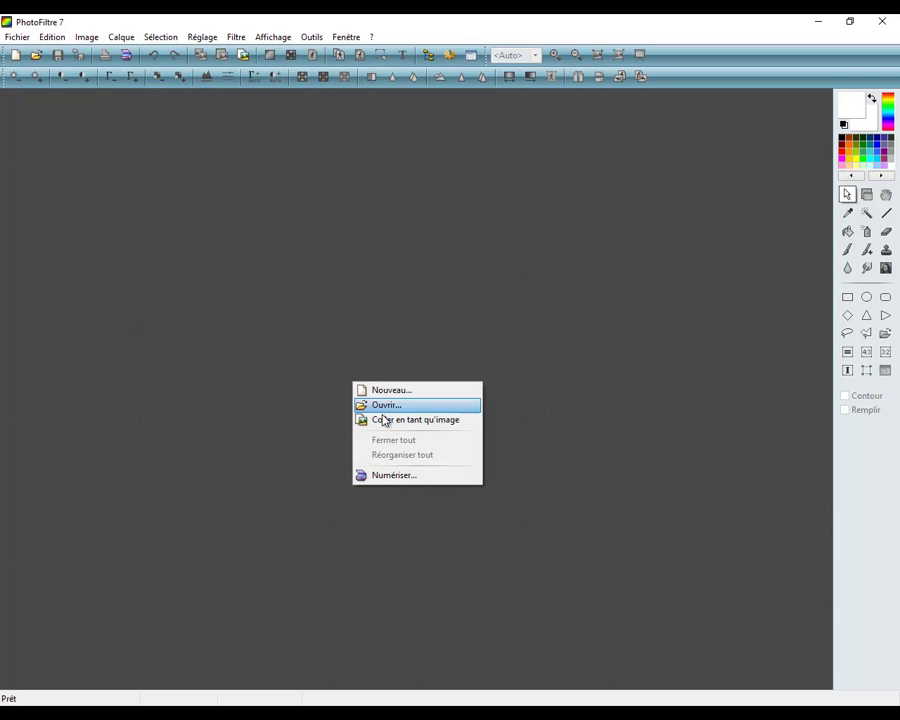
pyautogui.click(384, 421)
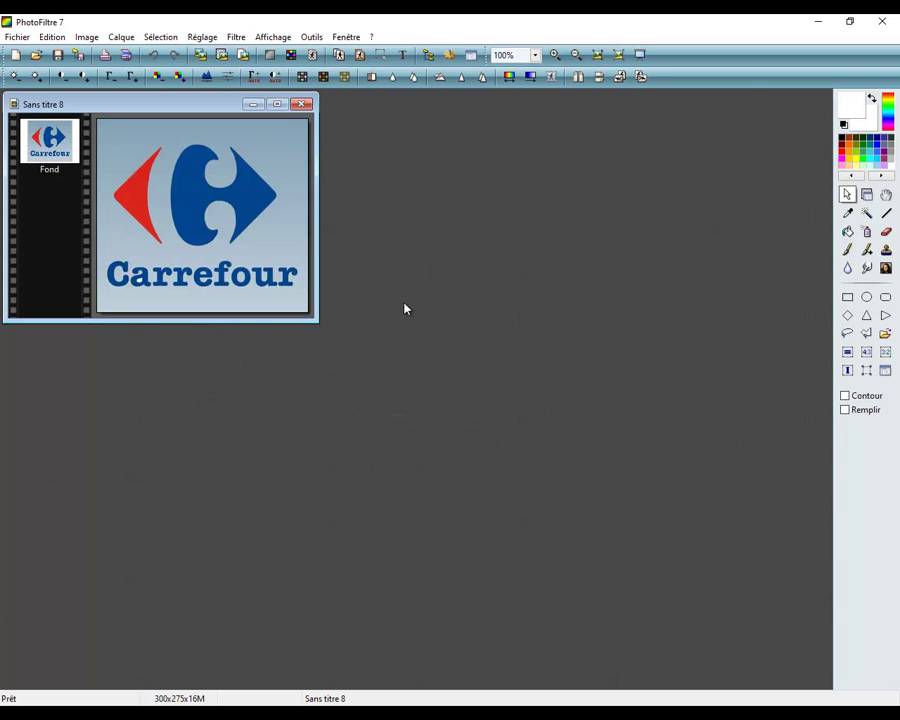
# - Activate the Spray tool for the Carrefour logo and set its radius to 20
pyautogui.hotkey('ctrl', 'Up')
pyautogui.hotkey('ctrl', 'Up')
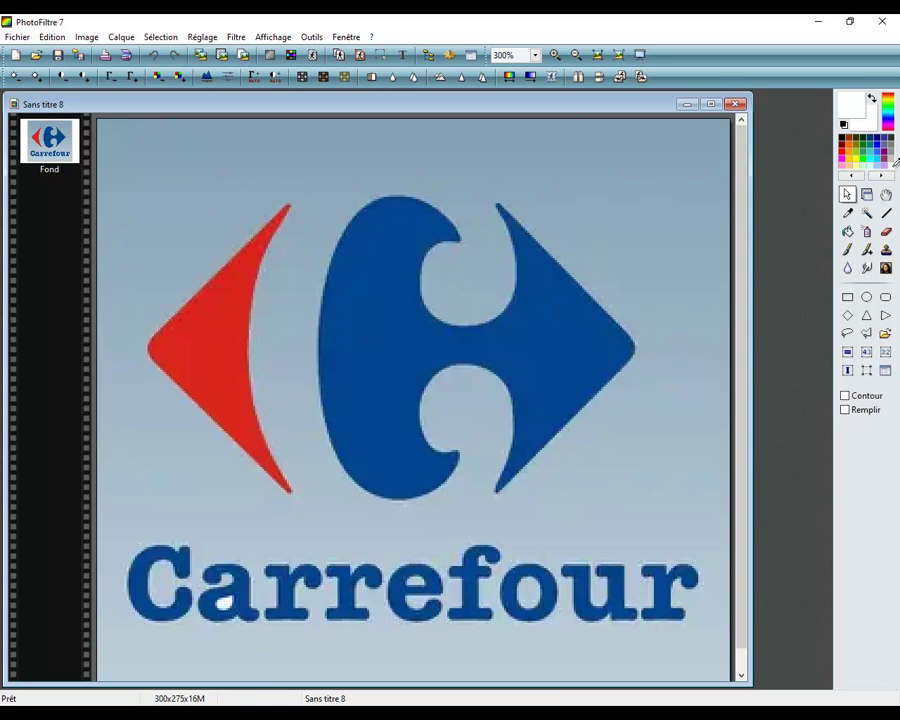
pyautogui.click(867, 232)
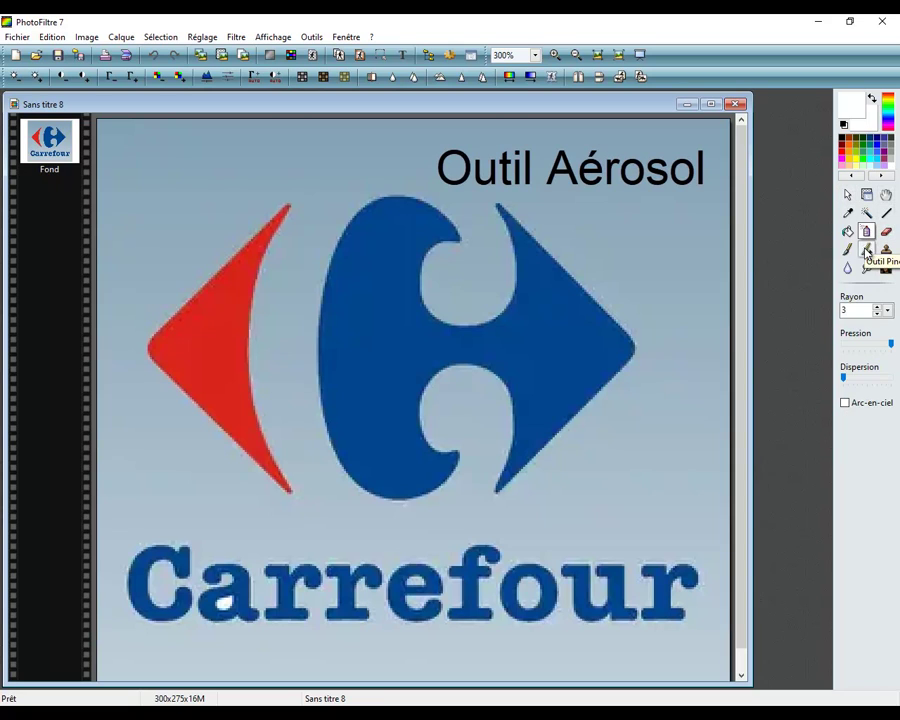
pyautogui.click(857, 311)
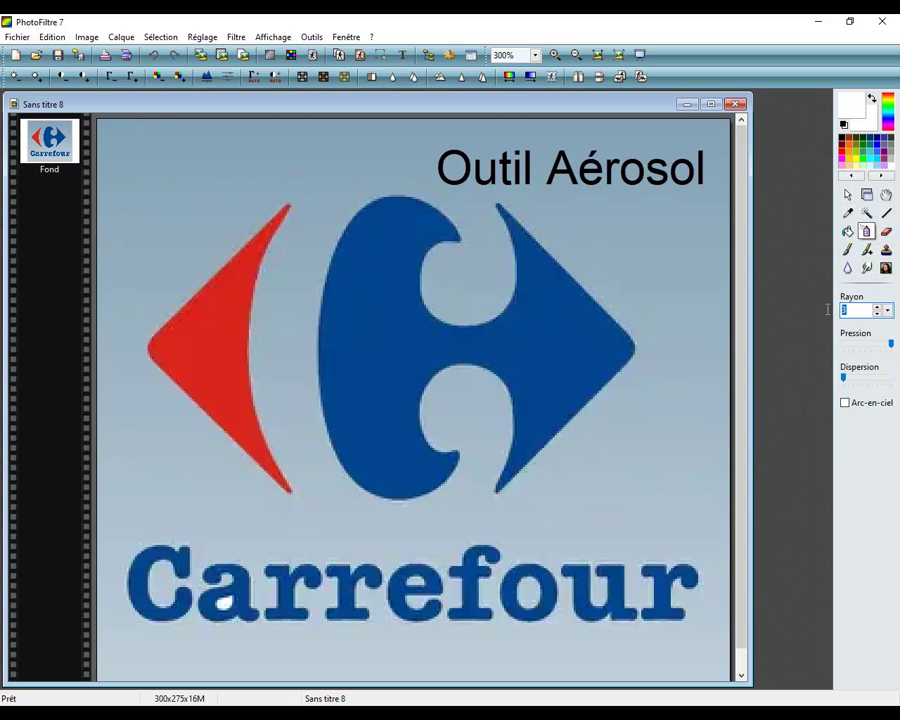
pyautogui.write('20')
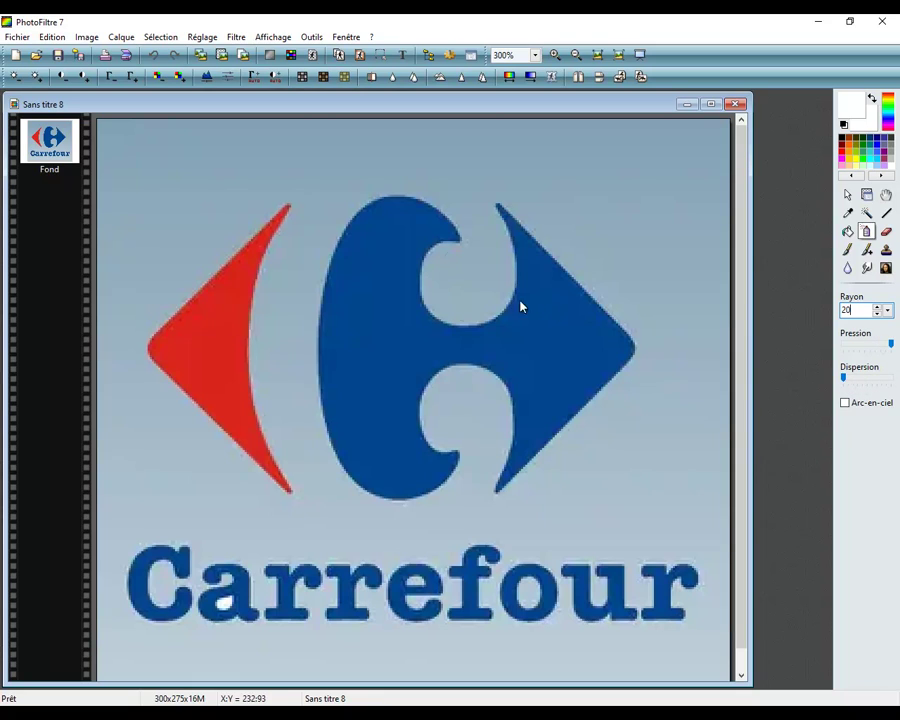
# - Try to spray a white stroke from the upper notch of the Carrefour logo along its upper edge
pyautogui.moveTo(464, 291)
pyautogui.mouseDown()
pyautogui.moveTo(478, 260)
pyautogui.moveTo(472, 230)
pyautogui.moveTo(430, 181)
pyautogui.moveTo(323, 162)
pyautogui.moveTo(187, 159)
pyautogui.moveTo(173, 121)
pyautogui.mouseUp()
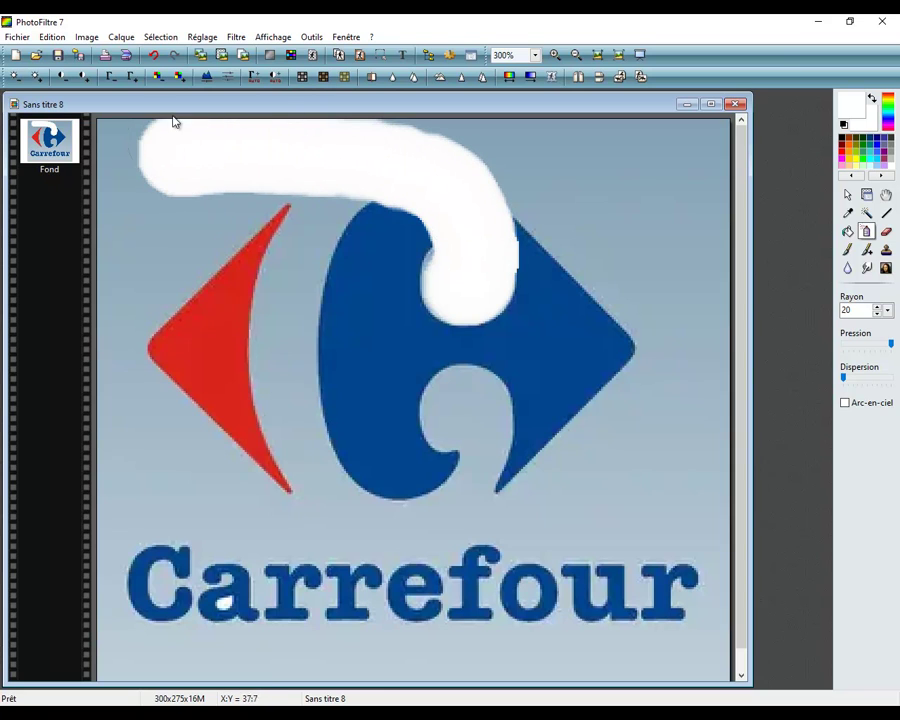
pyautogui.click(155, 57)
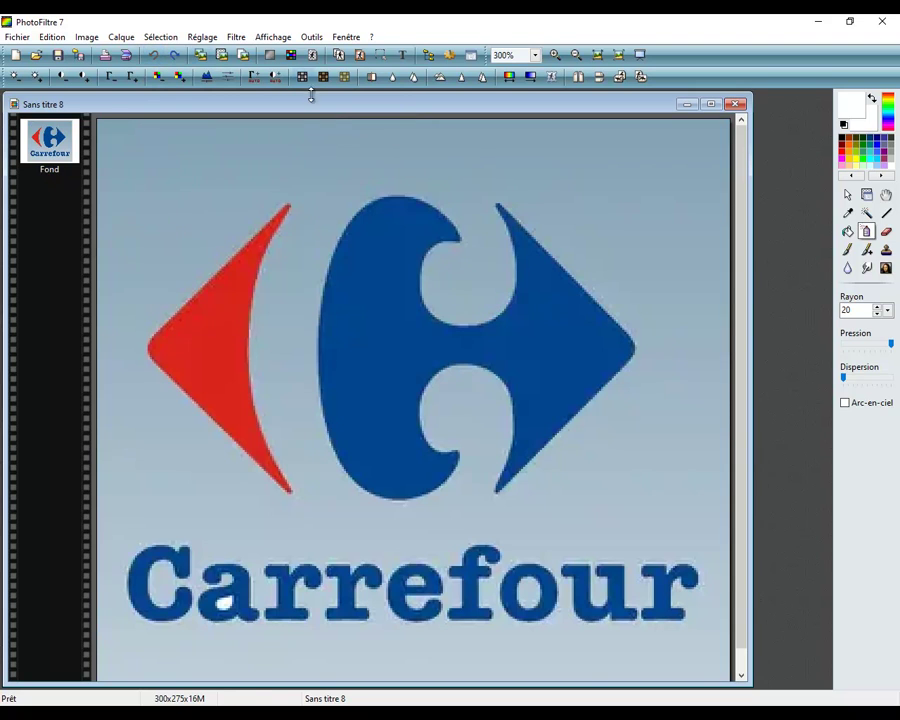
# - Spray the hidden C of the Carrefour logo in white from upper notch to lower notch, and smooth its inner lower-left edge
pyautogui.moveTo(460, 281)
pyautogui.mouseDown()
pyautogui.moveTo(447, 180)
pyautogui.moveTo(388, 163)
pyautogui.moveTo(346, 181)
pyautogui.moveTo(320, 210)
pyautogui.moveTo(283, 295)
pyautogui.moveTo(291, 414)
pyautogui.moveTo(340, 508)
pyautogui.moveTo(354, 516)
pyautogui.moveTo(324, 485)
pyautogui.moveTo(328, 475)
pyautogui.moveTo(379, 515)
pyautogui.moveTo(439, 516)
pyautogui.moveTo(459, 503)
pyautogui.moveTo(478, 477)
pyautogui.moveTo(484, 443)
pyautogui.moveTo(460, 402)
pyautogui.mouseUp()
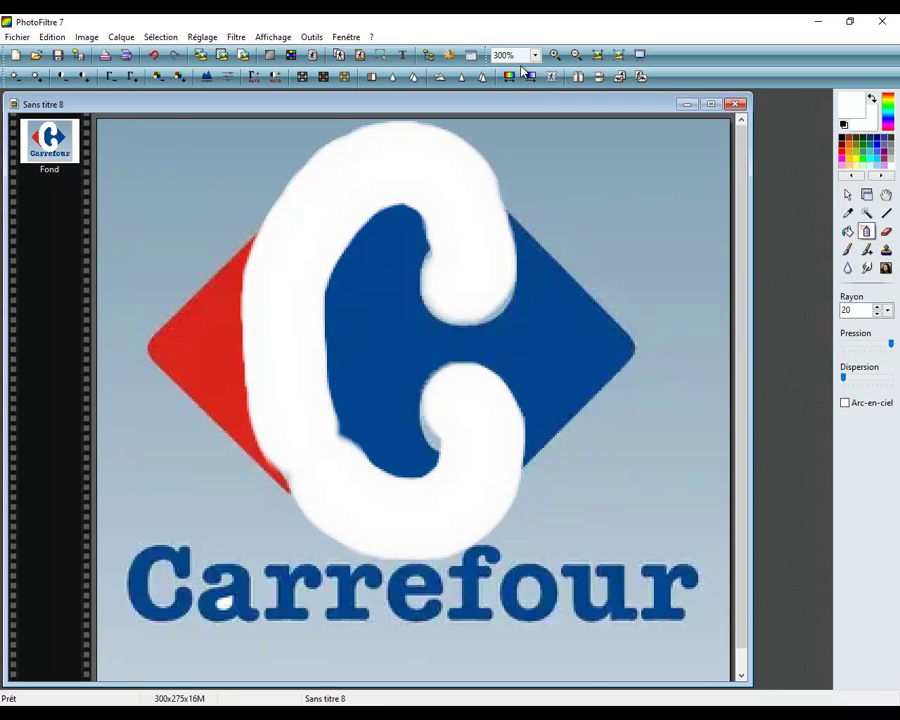
pyautogui.press('-')
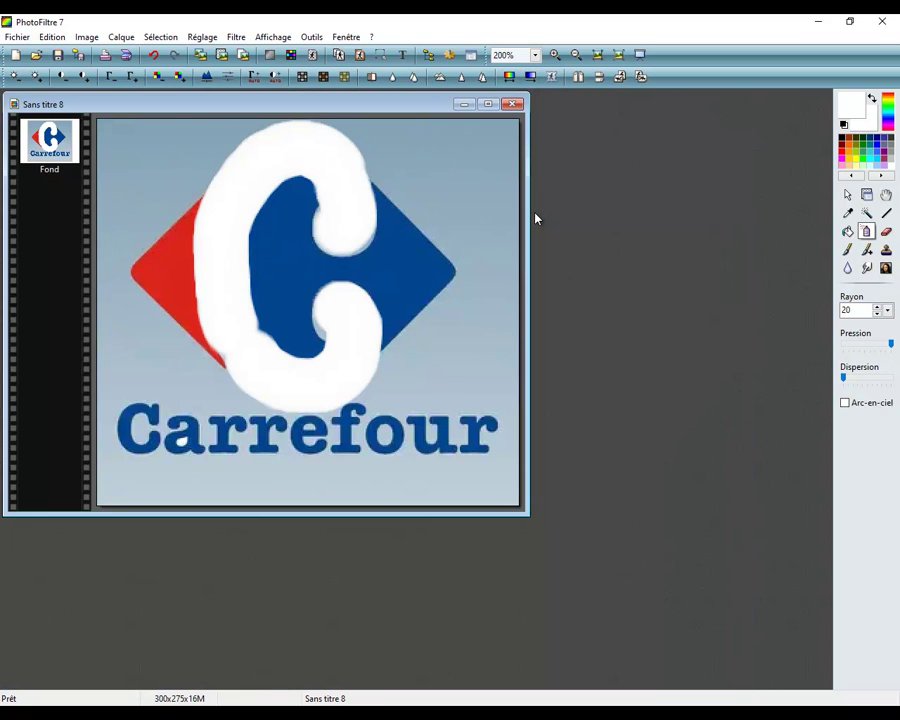
pyautogui.press('-')
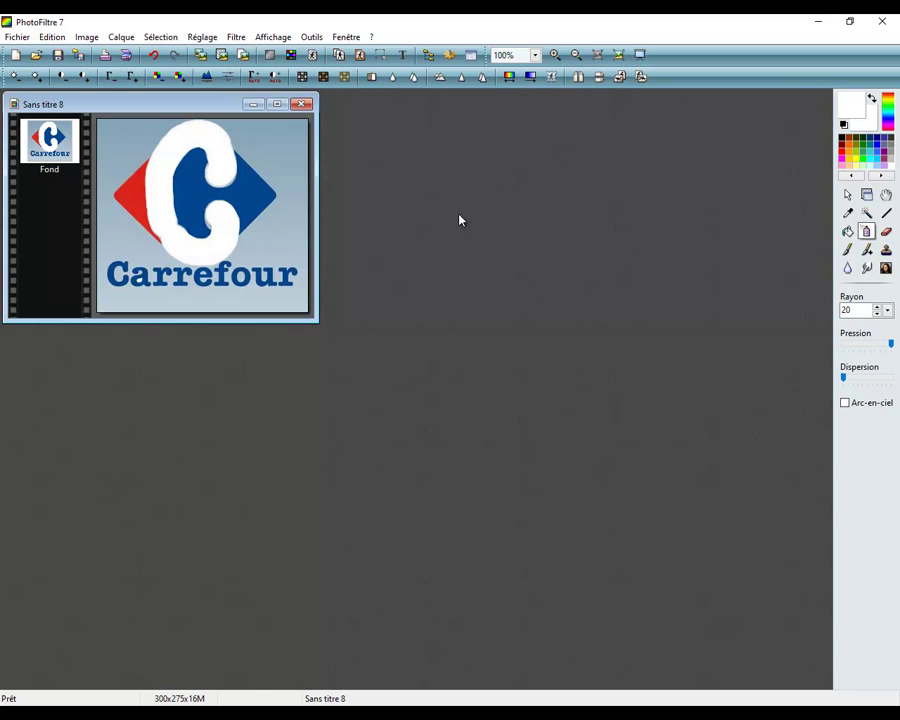
pyautogui.moveTo(182, 214); pyautogui.dragTo(168, 236)
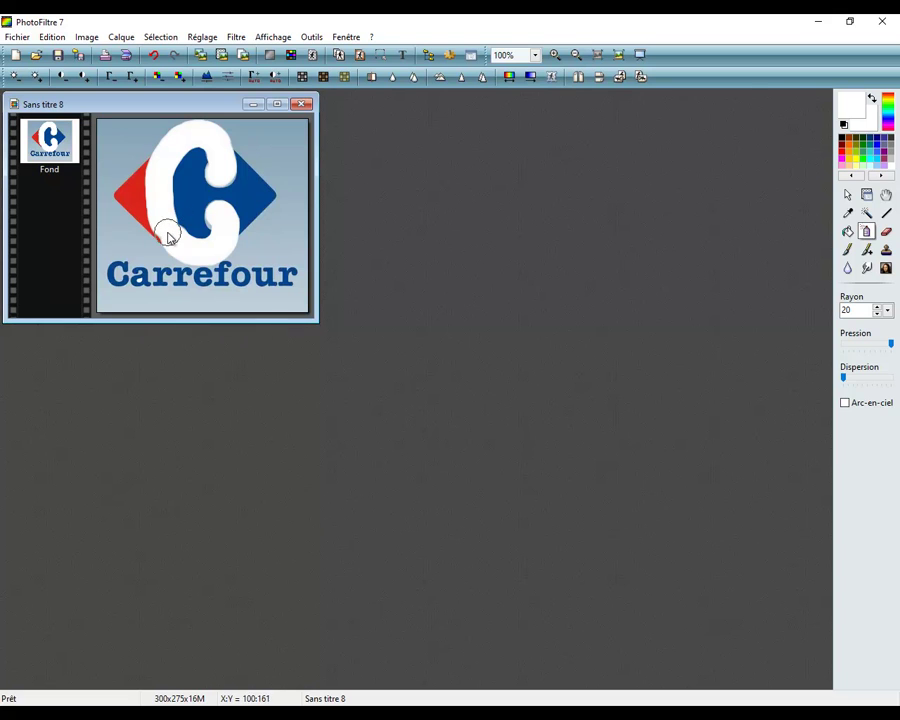
pyautogui.press('+')
pyautogui.press('+')
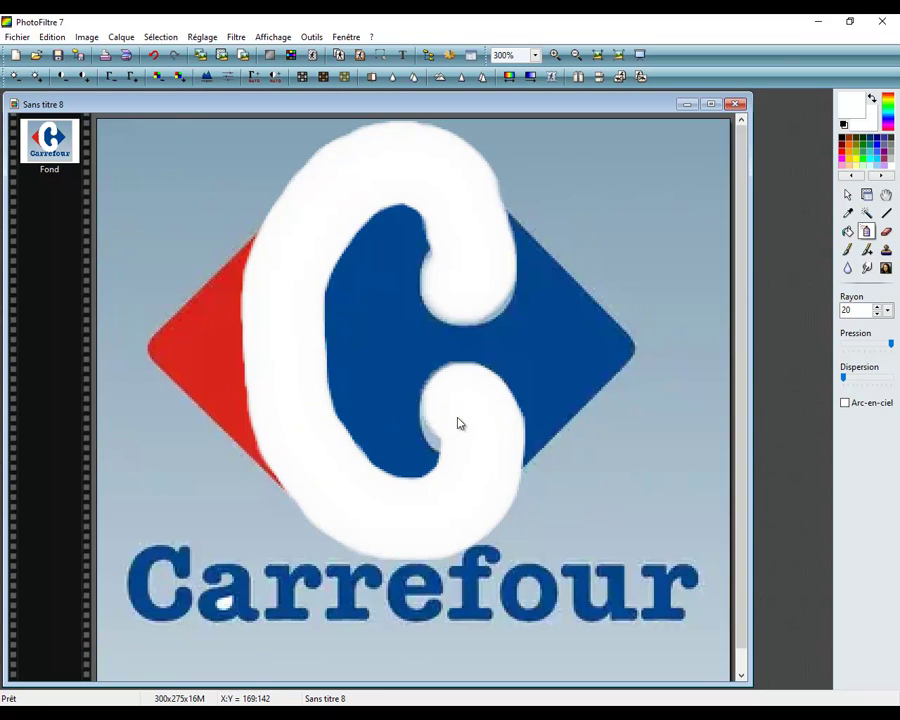
pyautogui.click(462, 253)
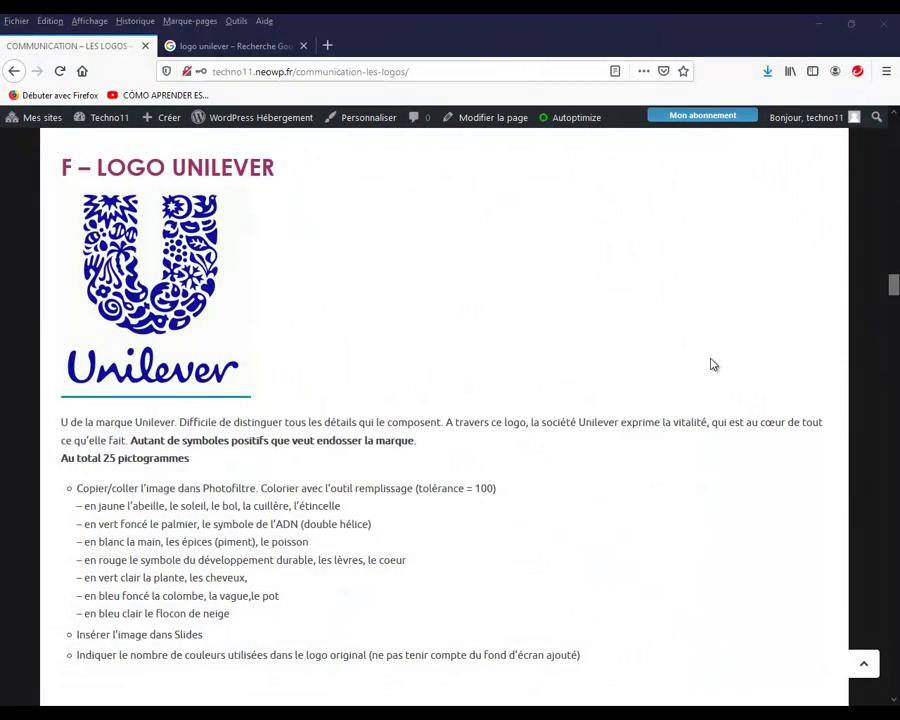
# - Review the Unilever logo section on the web page, including the pictogram total and the symbols to colour yellow
pyautogui.moveTo(104, 458); pyautogui.dragTo(195, 468)
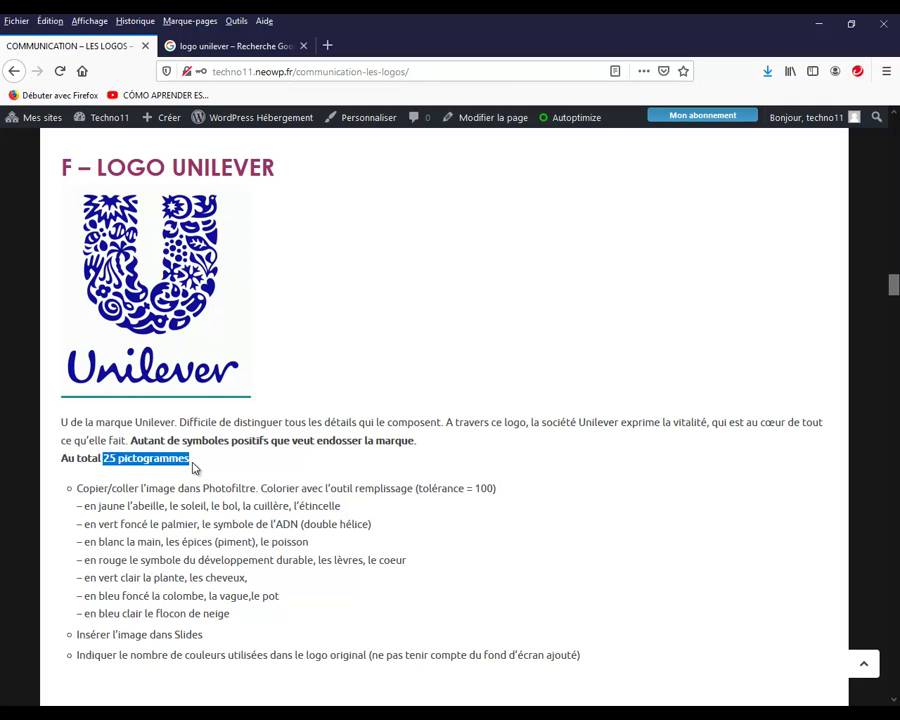
pyautogui.click(250, 470)
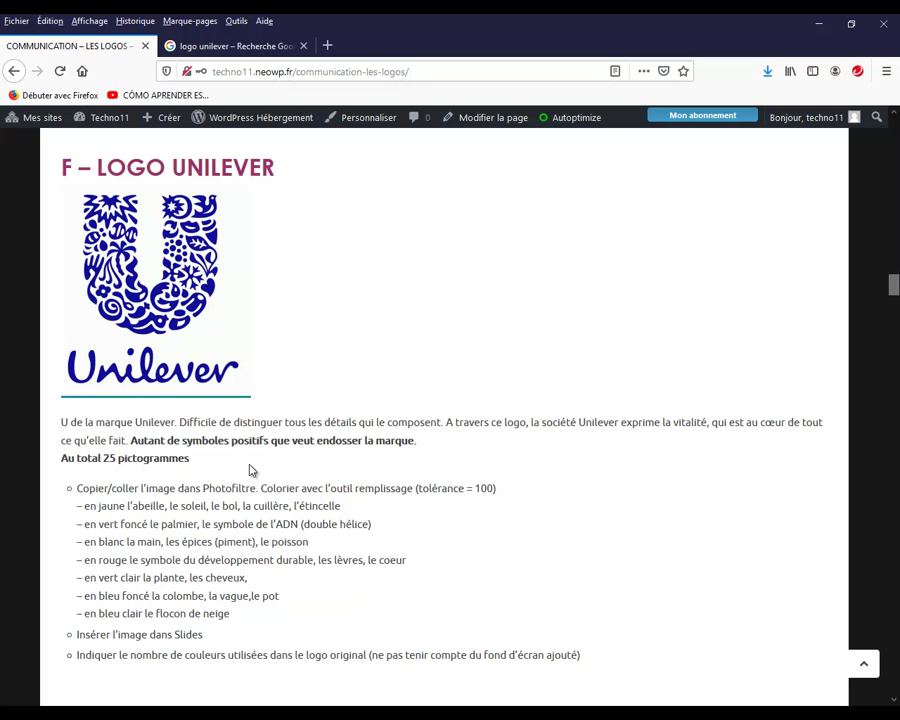
pyautogui.moveTo(86, 506); pyautogui.dragTo(347, 514)
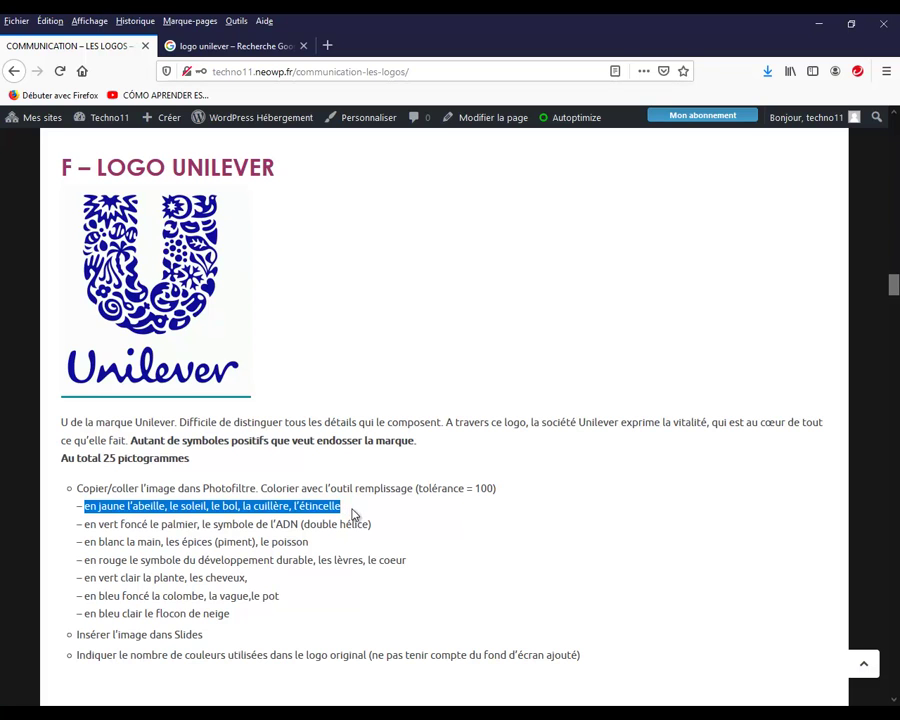
pyautogui.click(183, 288)
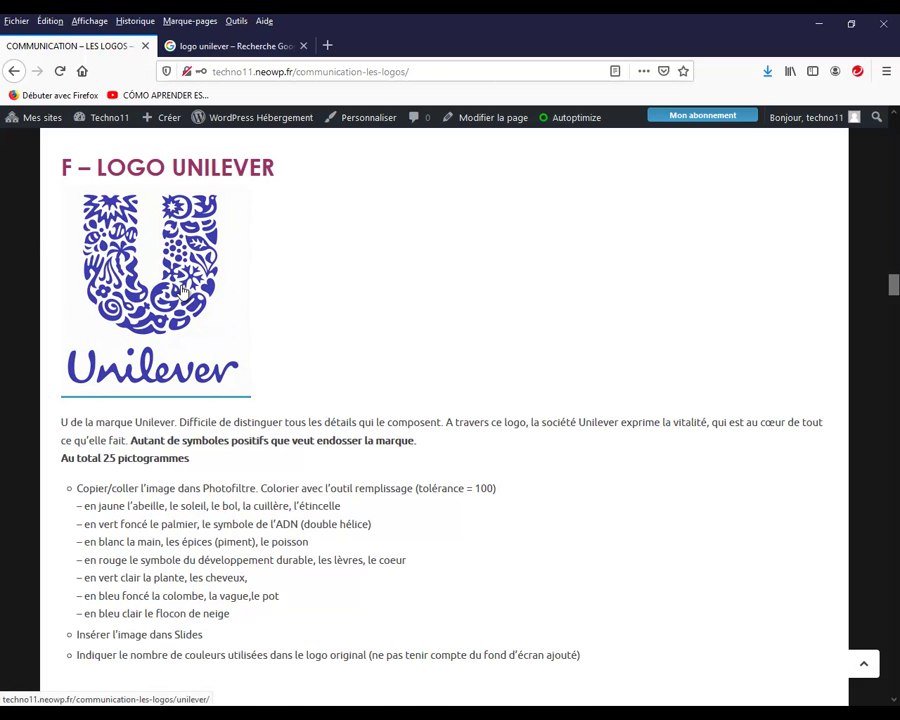
# - Copy the full-size Unilever logo from its web page and paste it as a new image in PhotoFiltre
pyautogui.rightClick(296, 428)
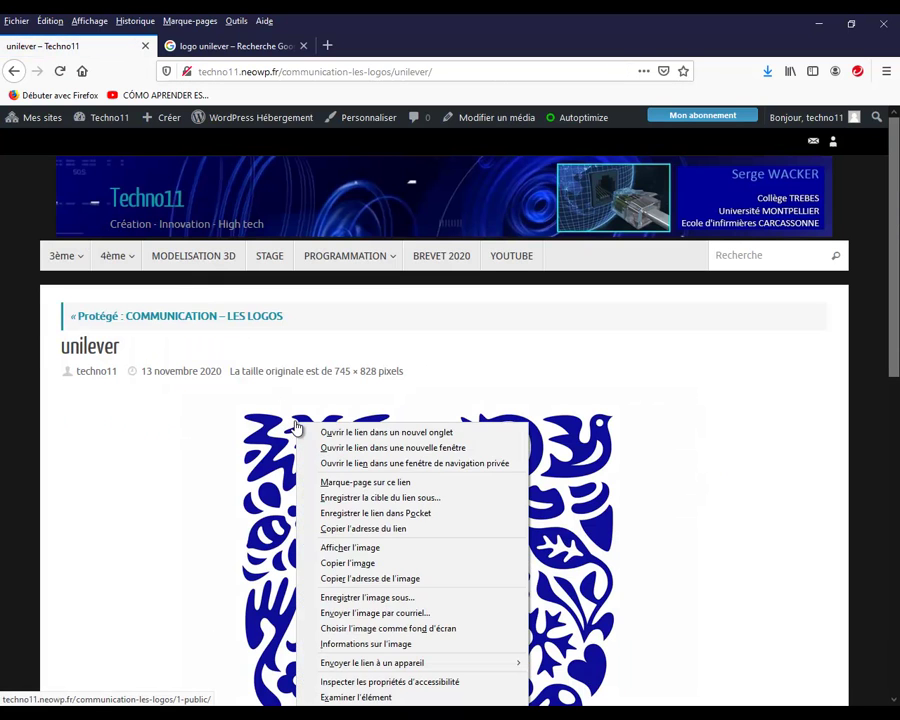
pyautogui.click(381, 568)
pyautogui.click(14, 68)
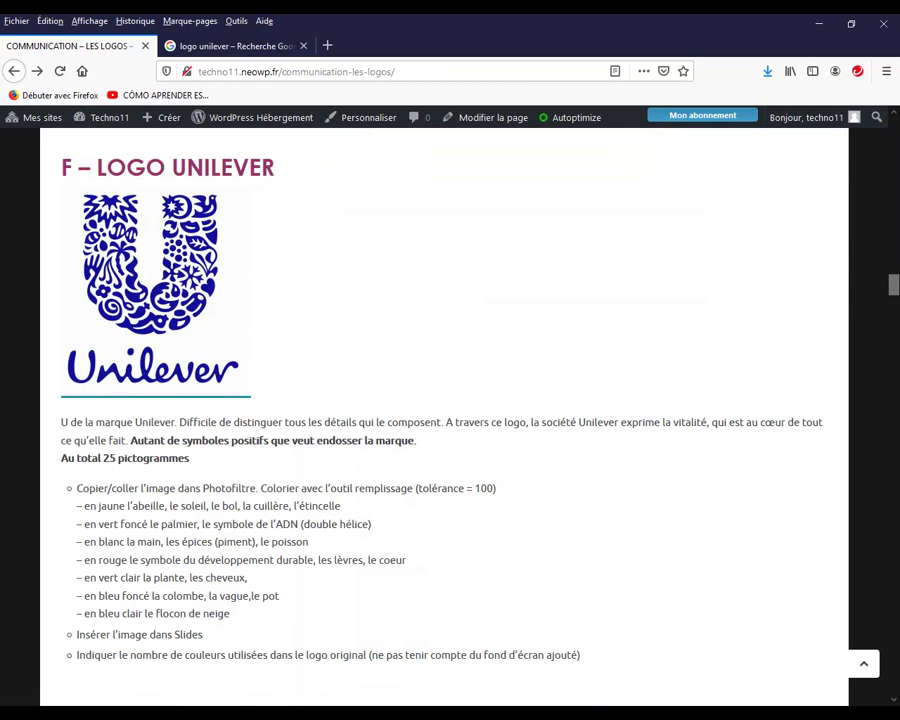
pyautogui.hotkey('alt', 'Tab')
pyautogui.rightClick(359, 292)
pyautogui.click(390, 328)
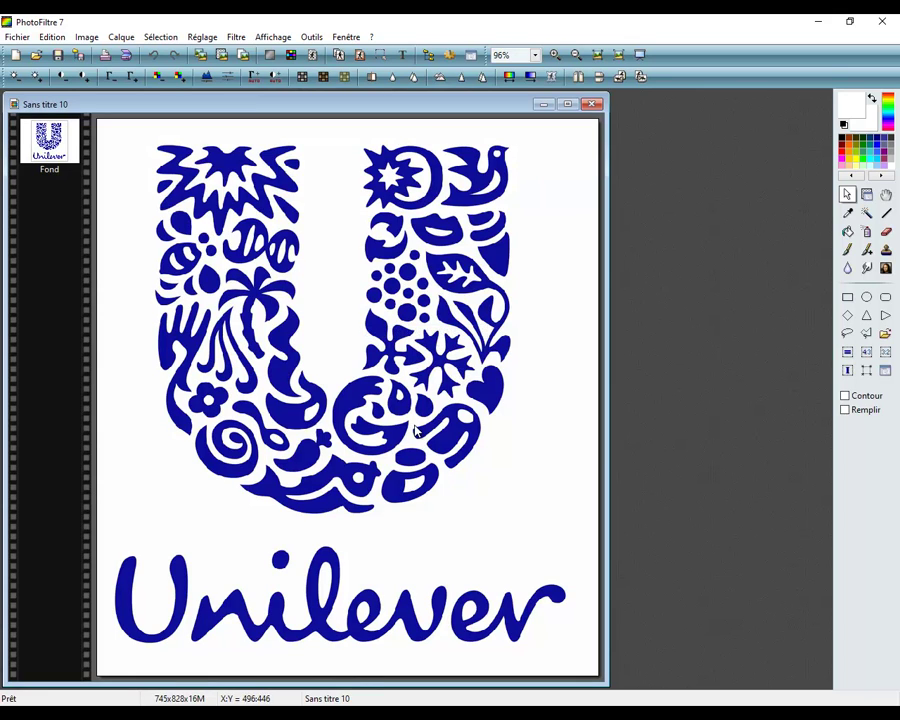
# - Activate the Fill tool with yellow as the colour for the bee symbol in the Unilever logo
pyautogui.scroll(4, 143, 271)
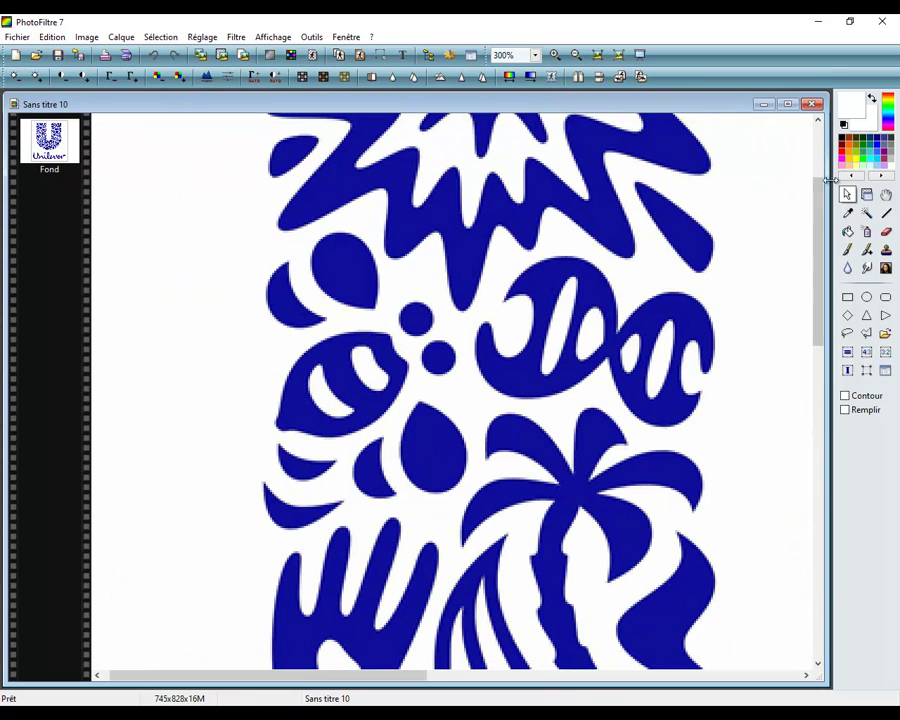
pyautogui.click(862, 153)
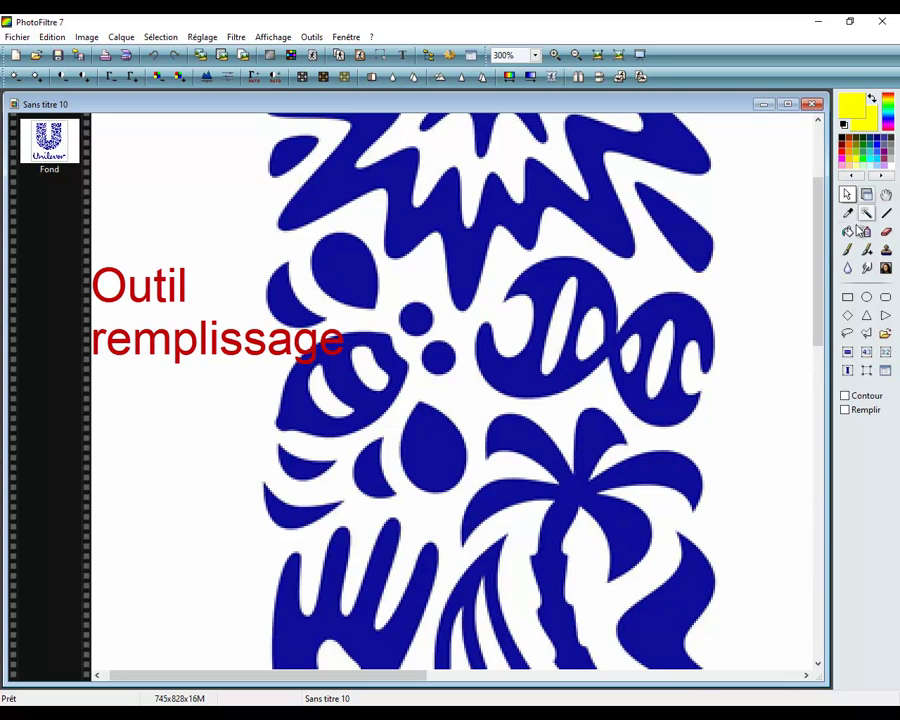
pyautogui.click(847, 231)
# - Try filling the bee's large upper wing in yellow with a tolerance of 5
pyautogui.doubleClick(859, 312)
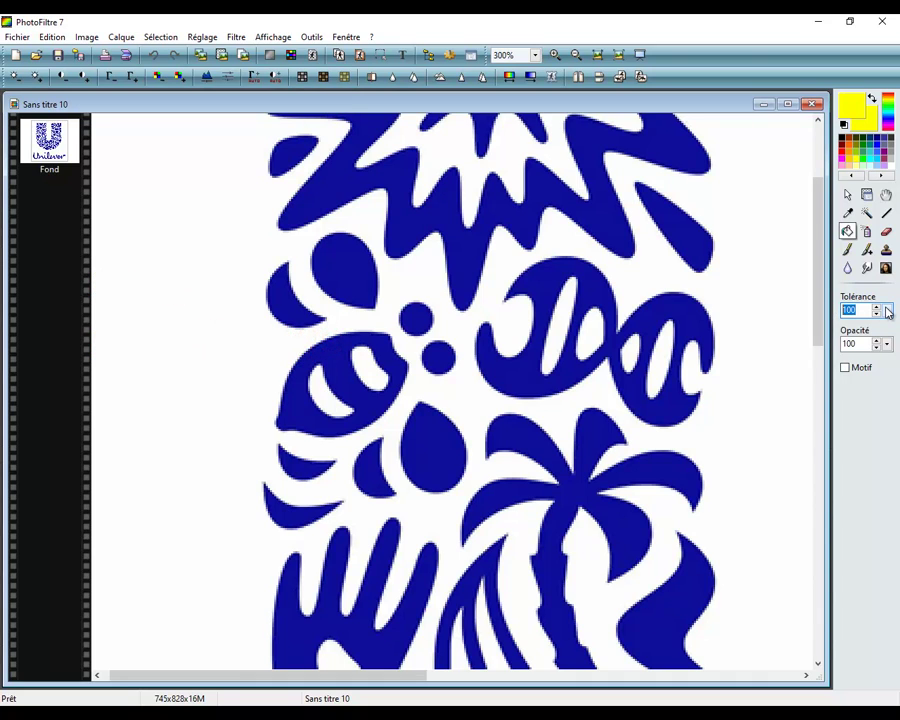
pyautogui.click(365, 268)
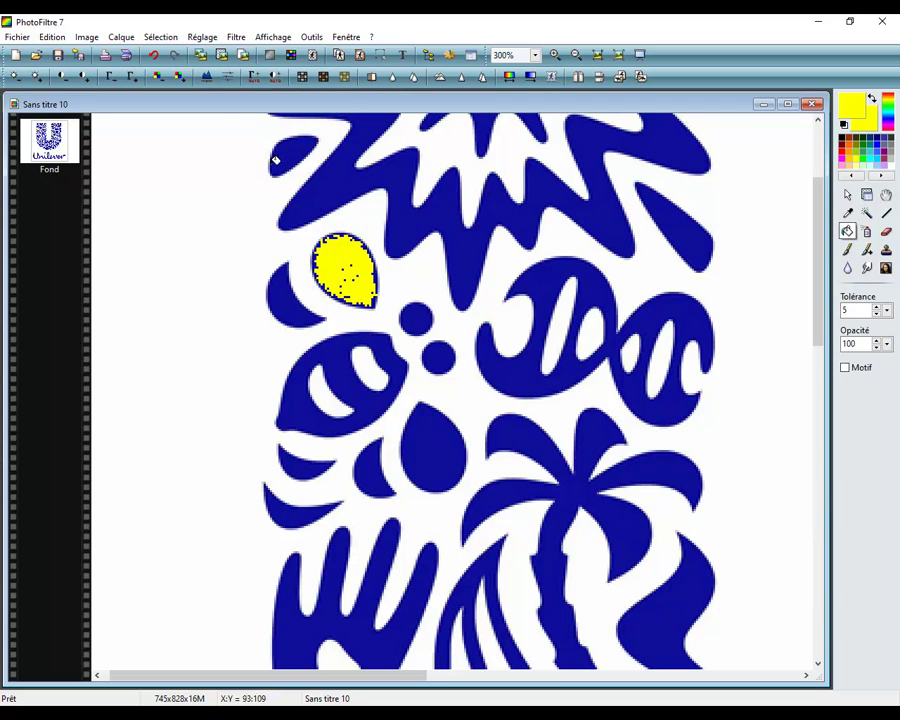
pyautogui.click(155, 55)
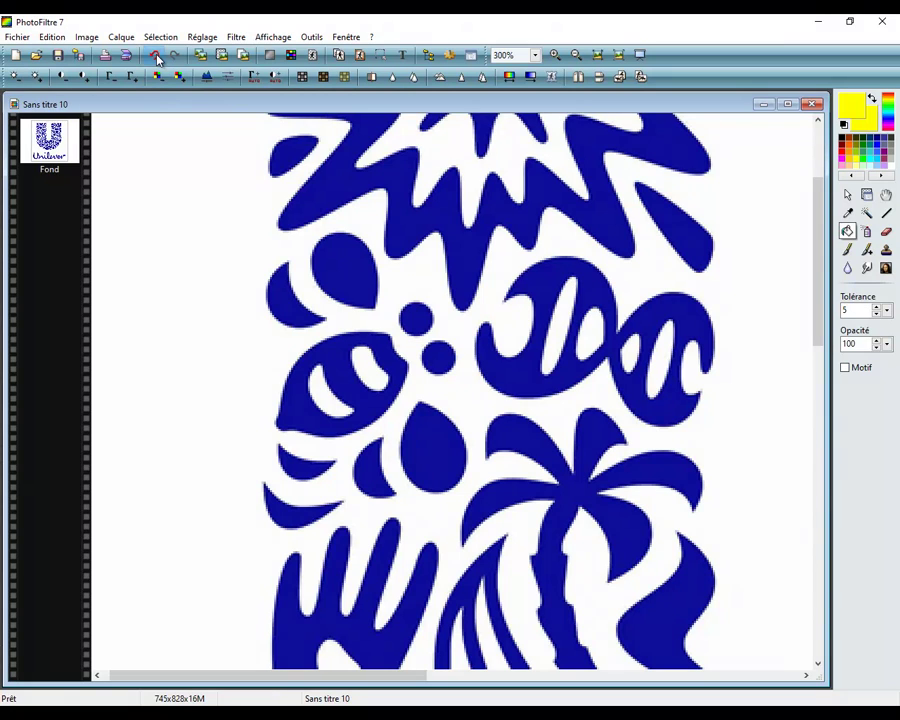
# - Set the fill tolerance to 100 and fill all parts of the bee in yellow: wings, antenna dots, body and tail stripes
pyautogui.doubleClick(843, 311)
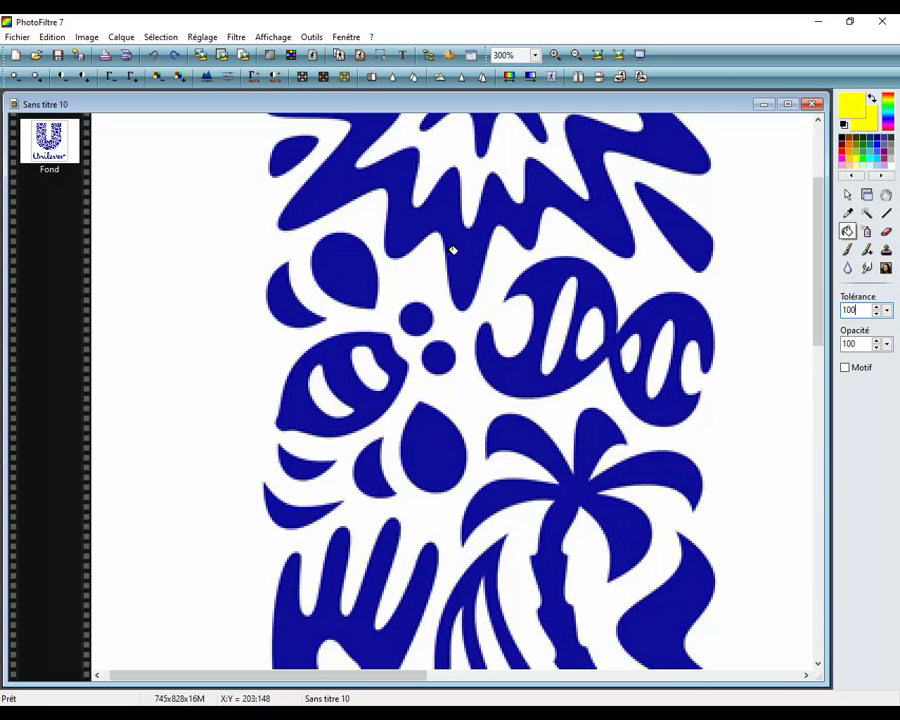
pyautogui.click(351, 267)
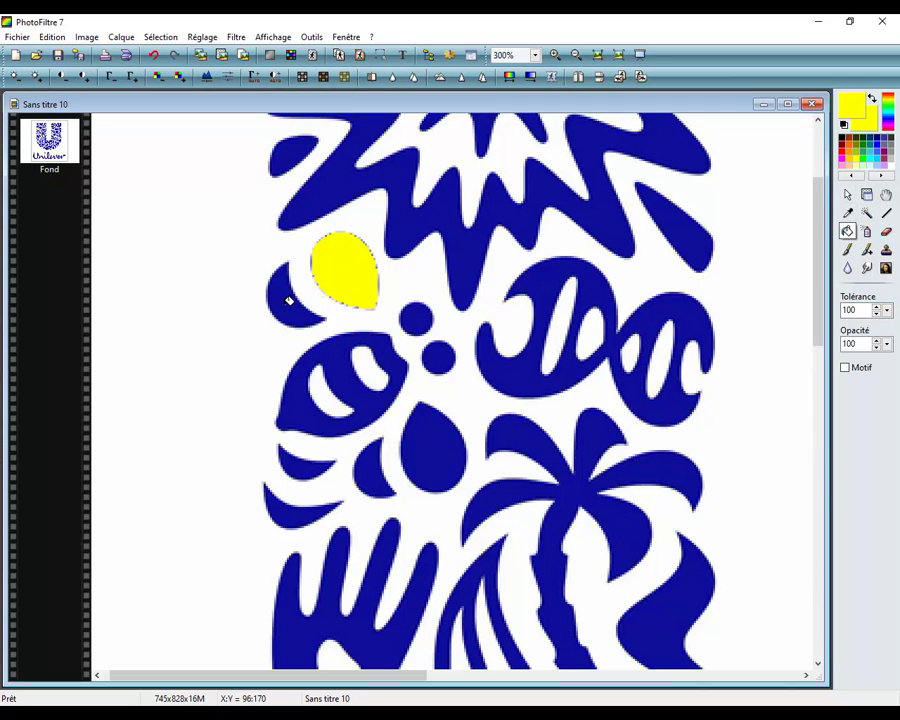
pyautogui.click(290, 300)
pyautogui.click(420, 325)
pyautogui.click(430, 352)
pyautogui.click(394, 358)
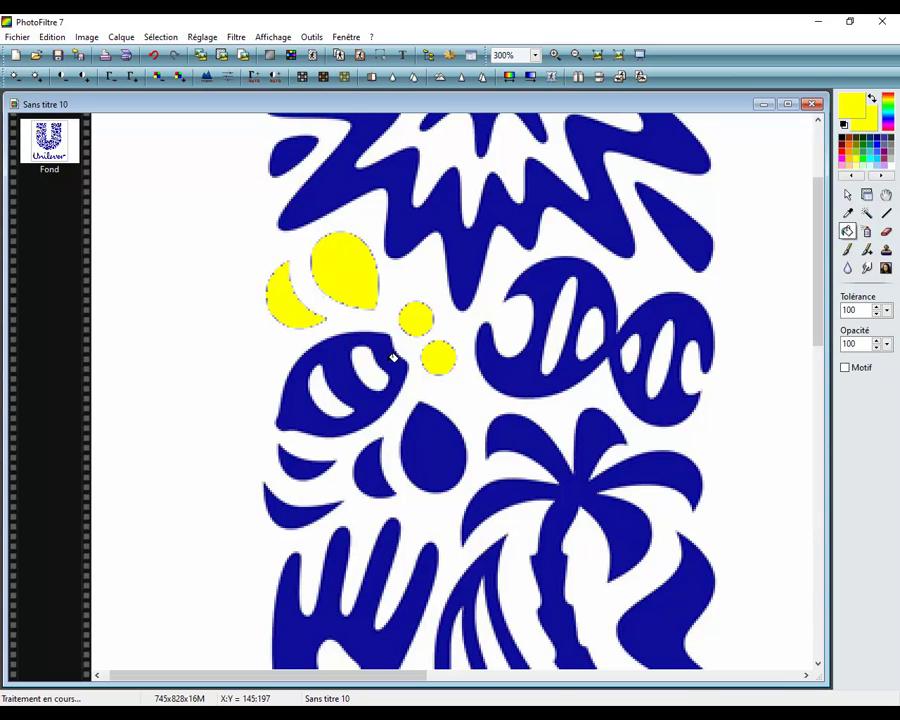
pyautogui.click(308, 466)
pyautogui.click(308, 513)
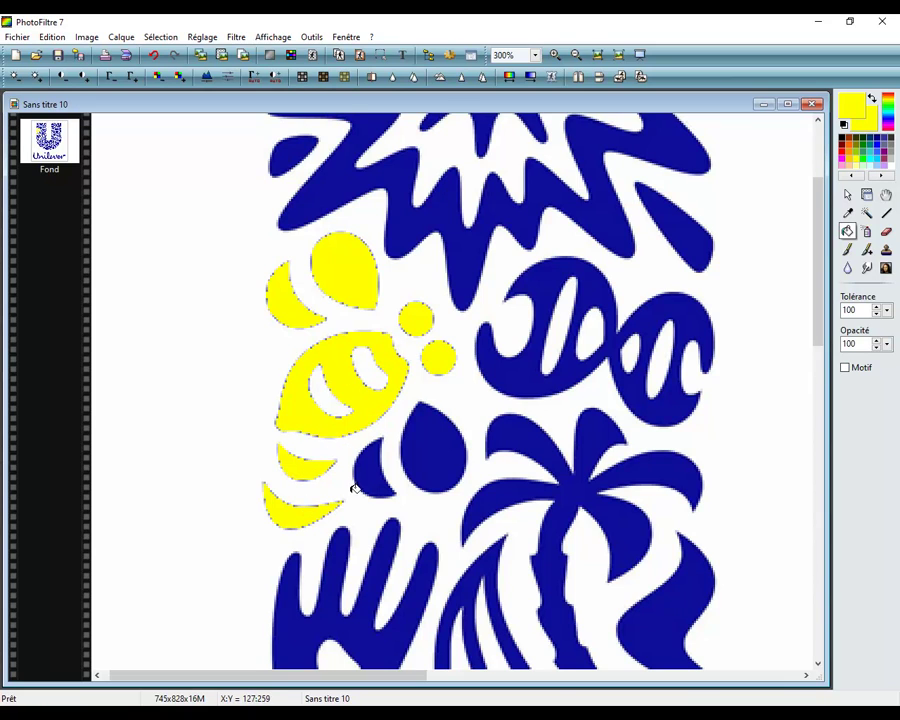
pyautogui.click(380, 470)
pyautogui.click(448, 458)
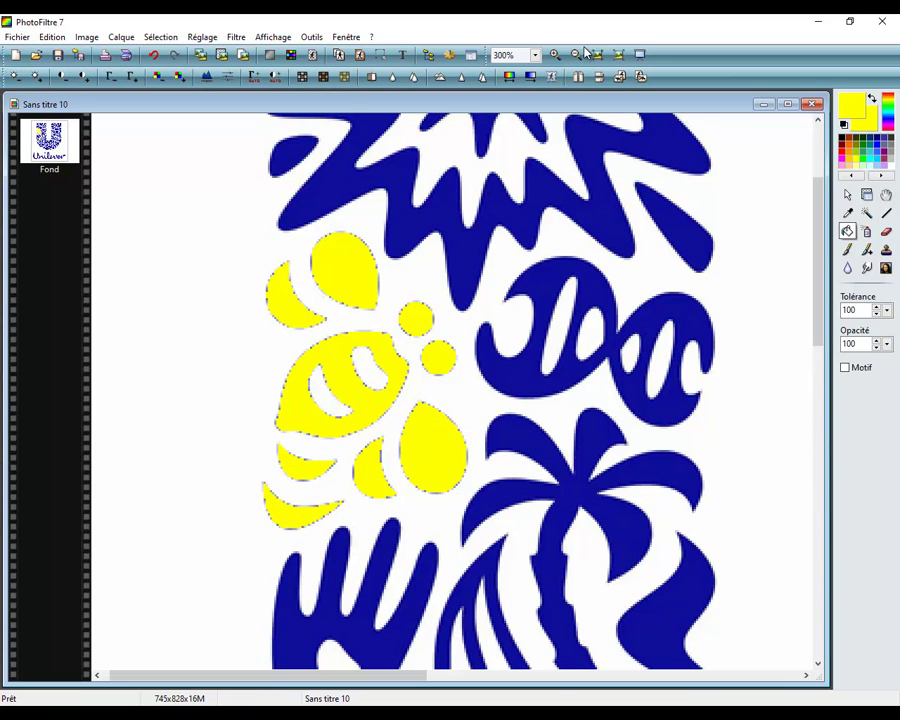
pyautogui.click(579, 56)
pyautogui.click(579, 56)
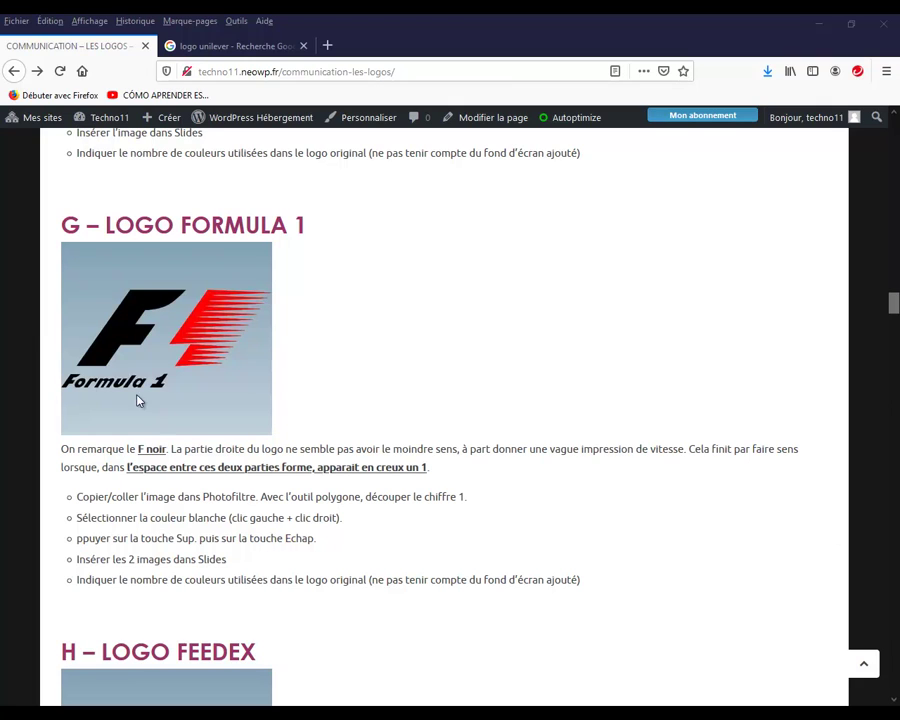
# - Copy the Formula 1 logo from the web page and paste it as a new image in PhotoFiltre
pyautogui.rightClick(135, 326)
pyautogui.click(157, 346)
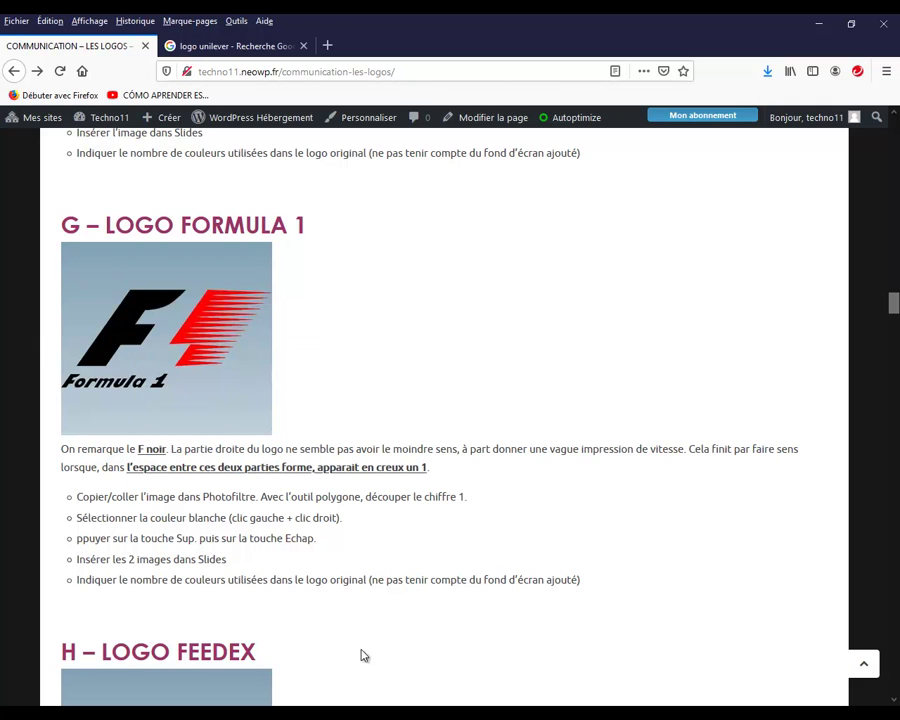
pyautogui.click(331, 693)
pyautogui.rightClick(348, 442)
pyautogui.click(383, 476)
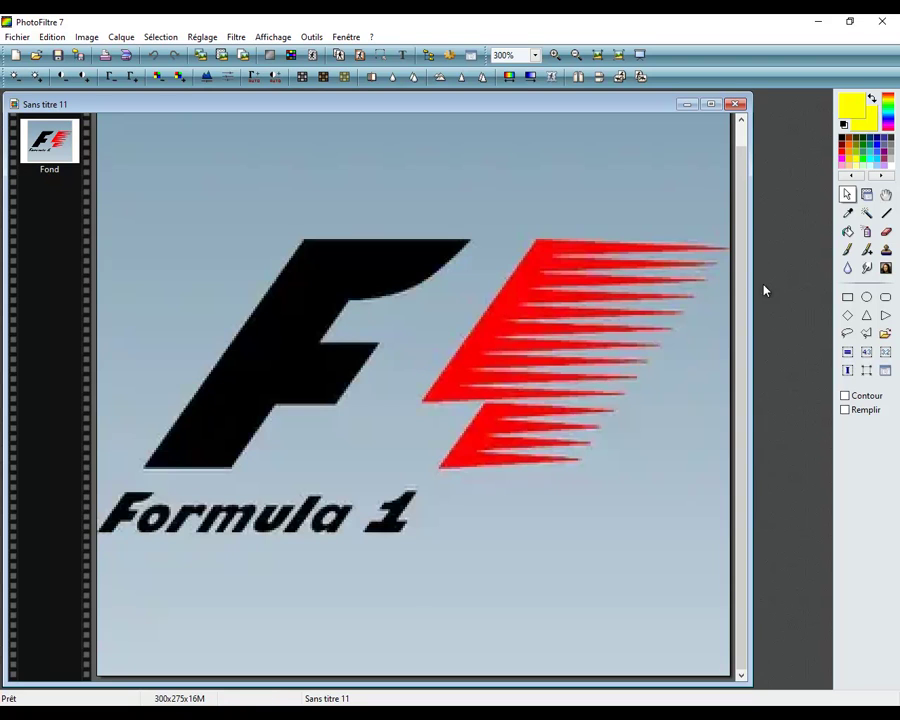
# - Outline the hollow 1 between the black F and the red stripes with a closed polygon selection
pyautogui.click(868, 335)
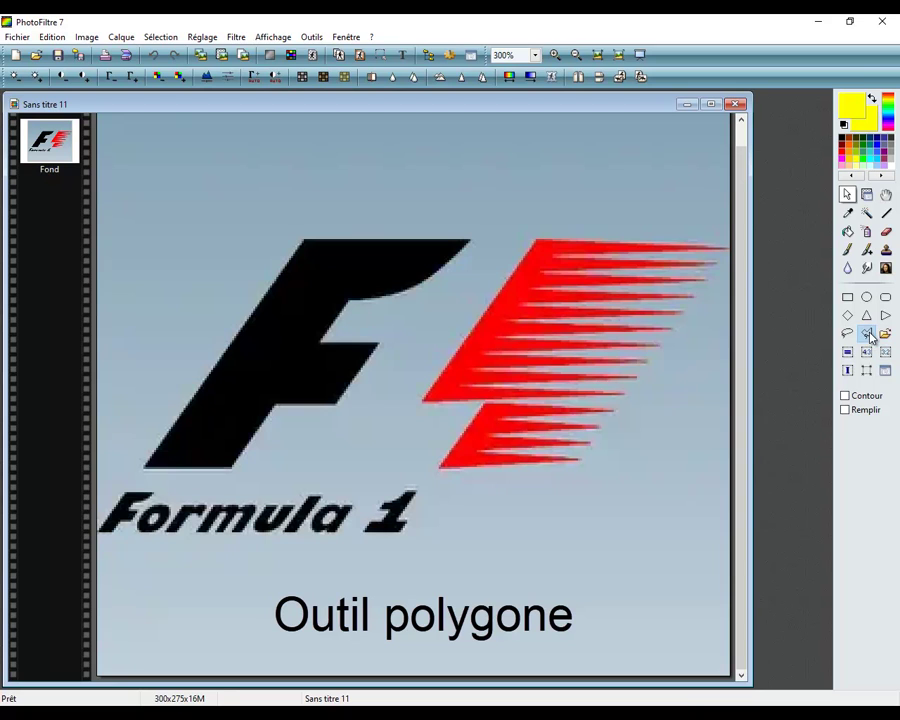
pyautogui.click(472, 242)
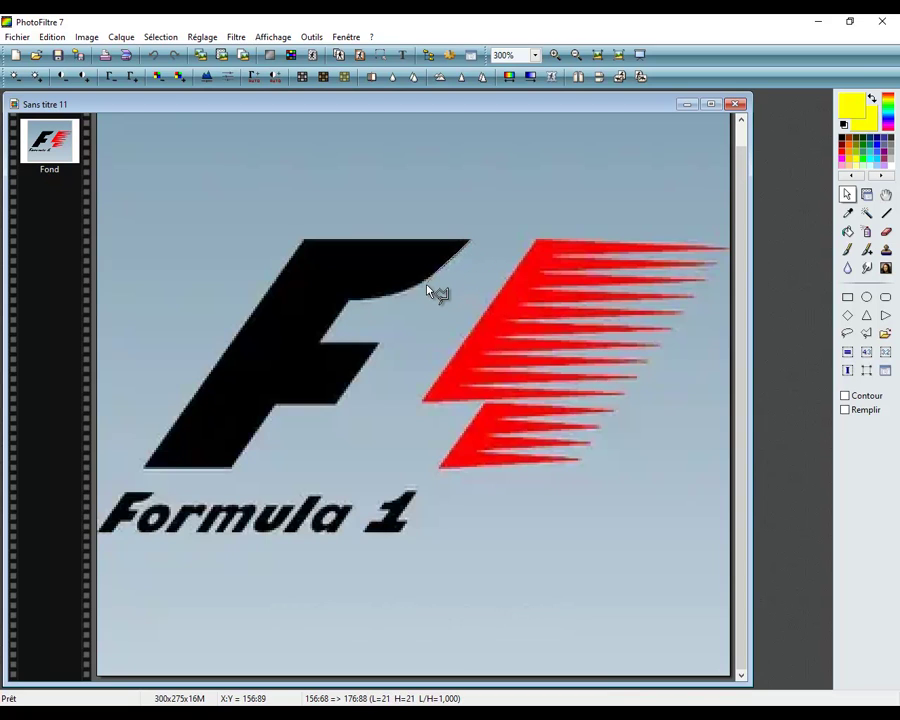
pyautogui.click(349, 299)
pyautogui.click(320, 341)
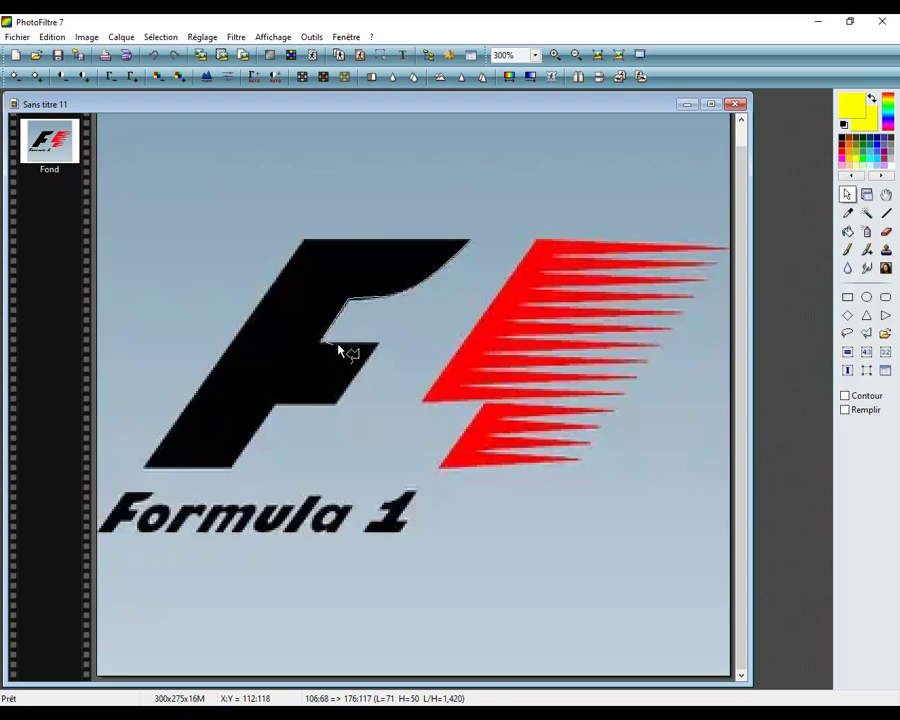
pyautogui.click(376, 345)
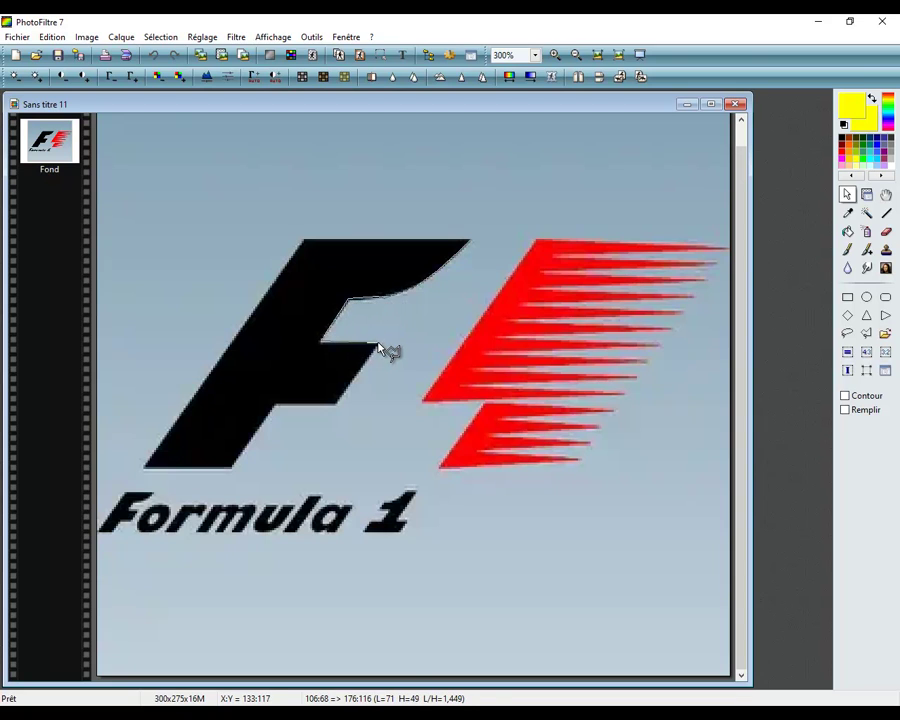
pyautogui.click(338, 405)
pyautogui.click(277, 405)
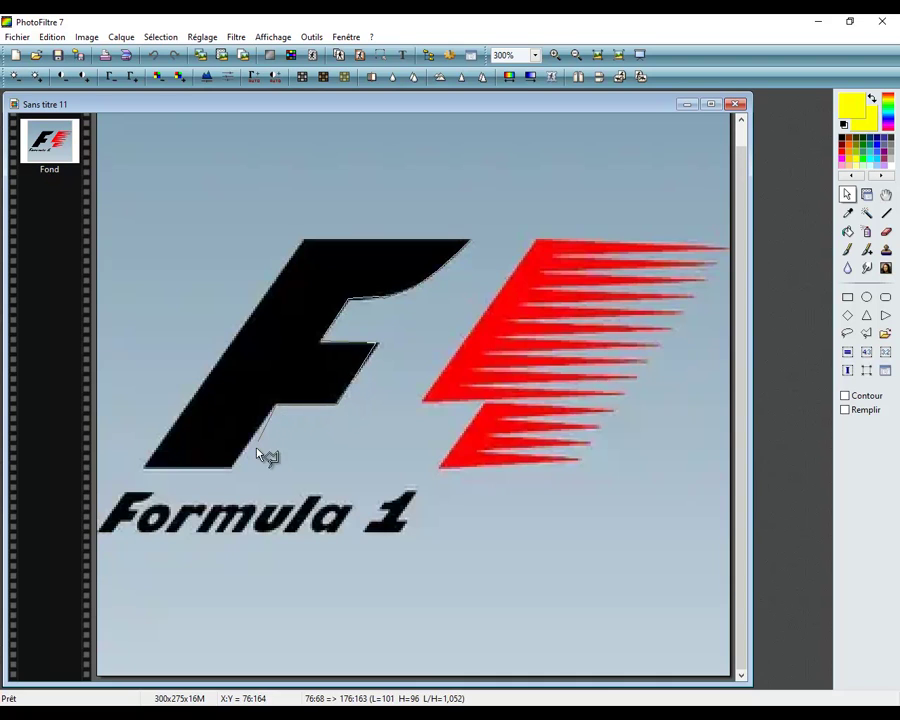
pyautogui.click(234, 467)
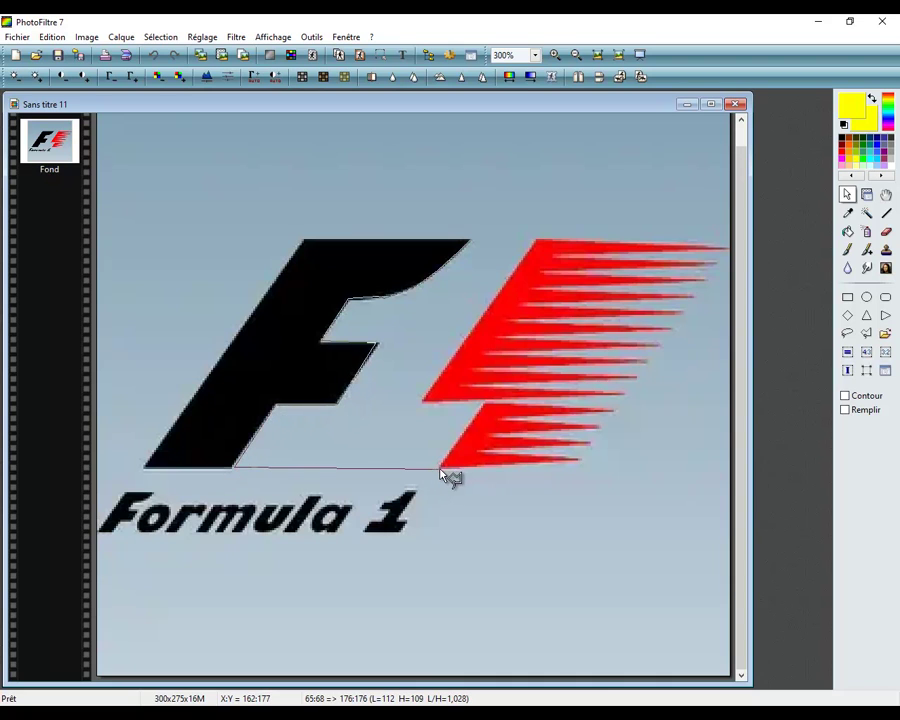
pyautogui.click(487, 406)
pyautogui.click(425, 402)
pyautogui.click(537, 245)
pyautogui.doubleClick(476, 243)
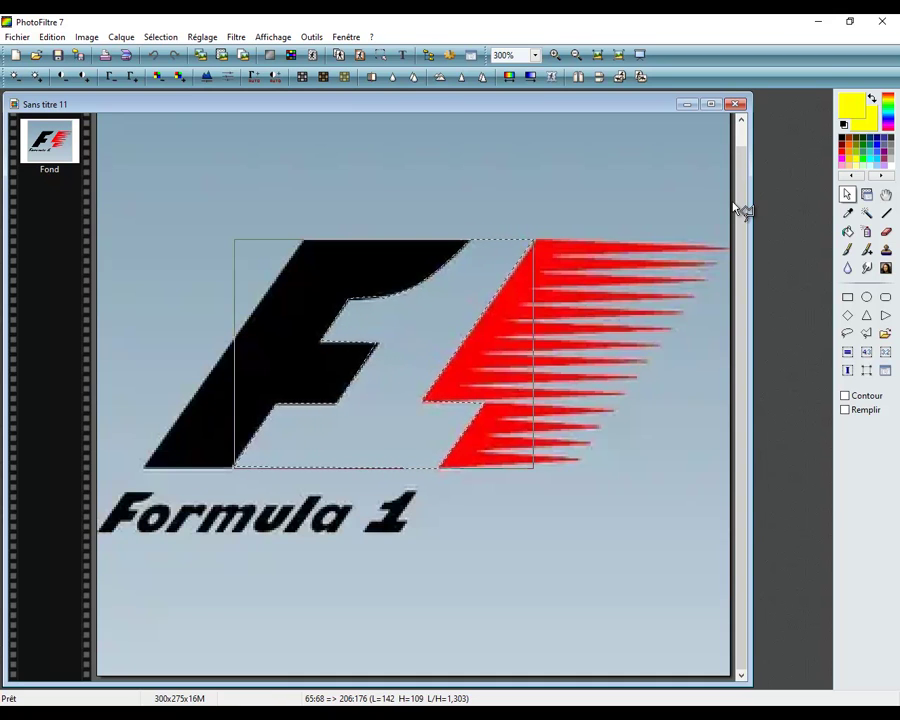
# - Fill the selected 1 in the Formula 1 logo with white (#FFFFFF)
pyautogui.click(848, 212)
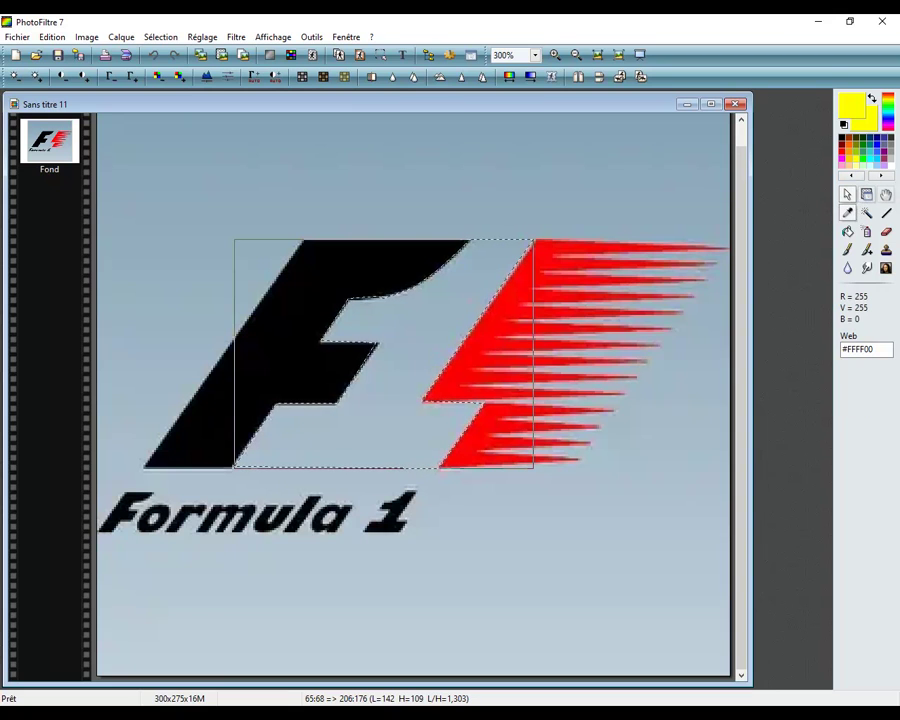
pyautogui.click(891, 159)
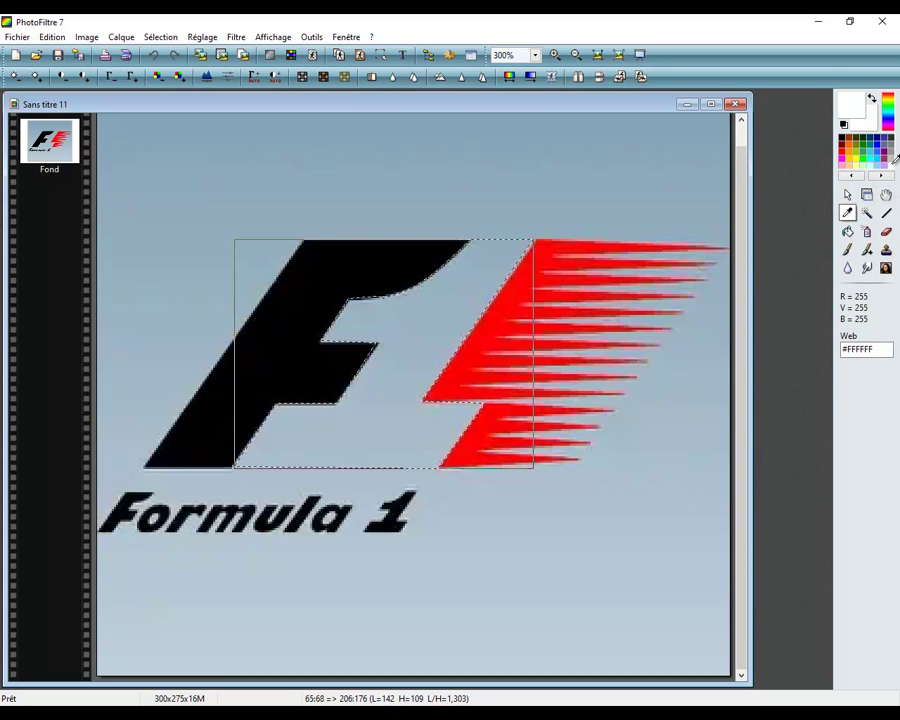
pyautogui.click(848, 231)
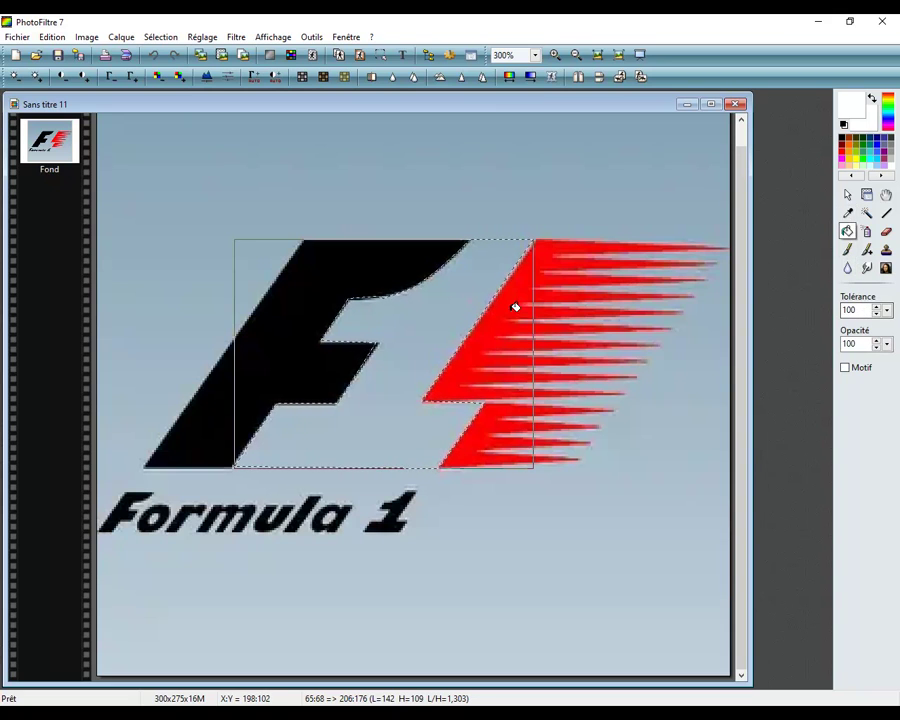
pyautogui.click(469, 288)
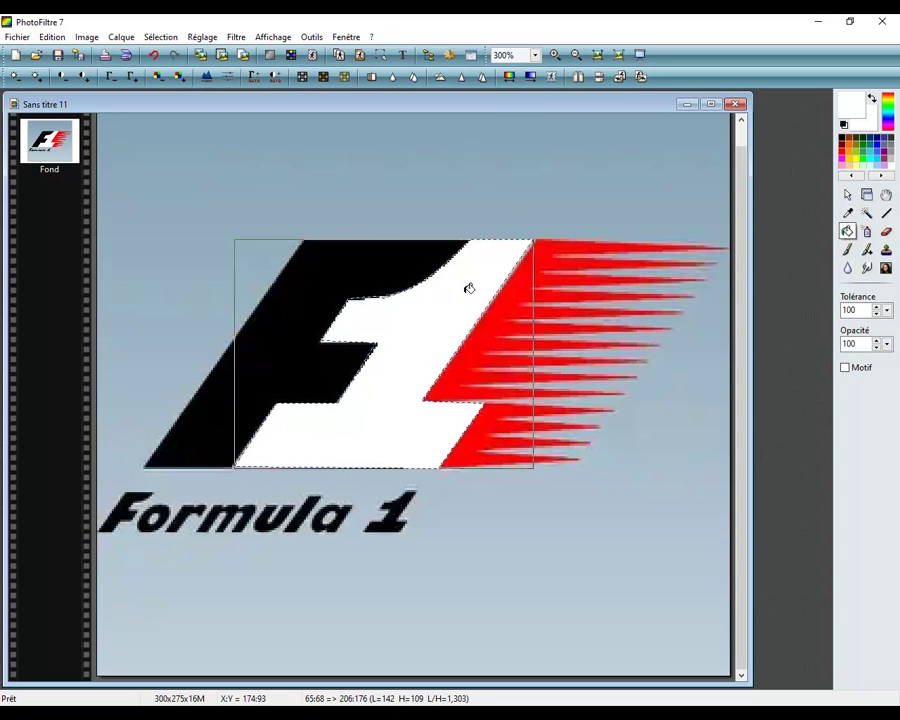
pyautogui.scroll(-1, 469, 288)
pyautogui.scroll(-1, 466, 297)
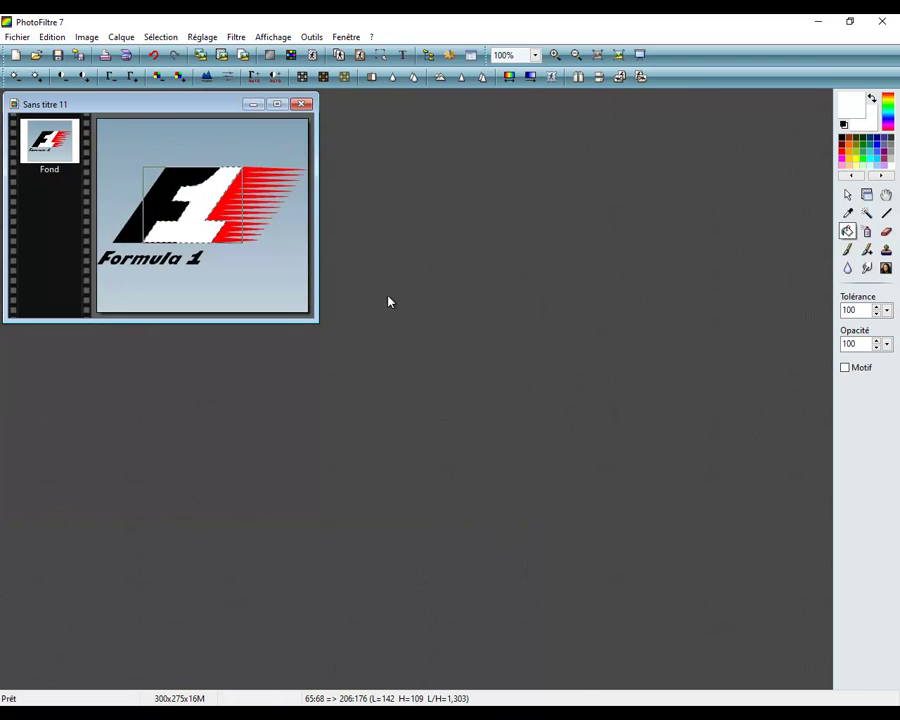